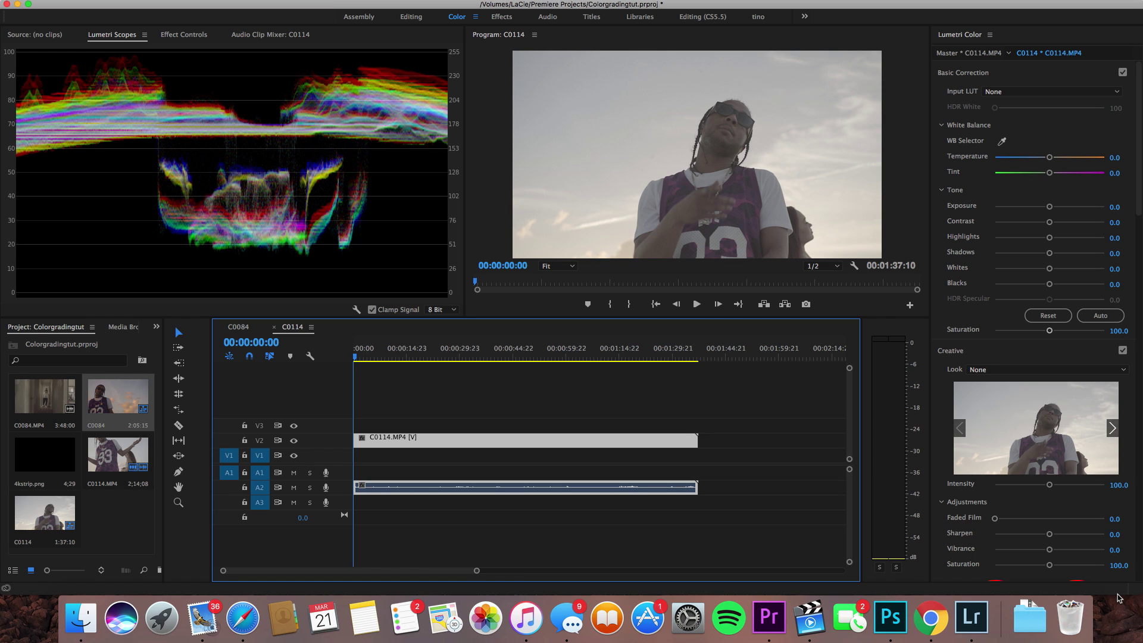
Move the playhead to about 00:00:05, where the couple stands on the boat deck
{"action": "left_click", "coordinate": [374, 357]}
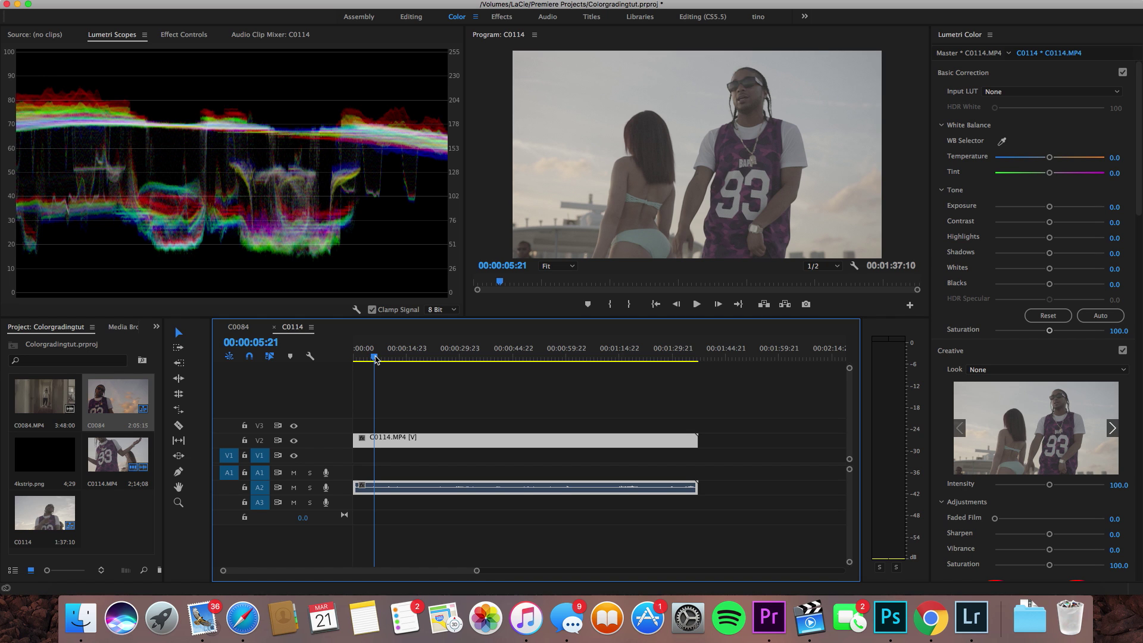
{"action": "left_click", "coordinate": [454, 419]}
Settle on frame 00:00:05:05 and try darkening Shadows, then undo it back to 0
{"action": "left_click_drag", "start_coordinate": [375, 355], "coordinate": [372, 353]}
{"action": "left_click", "coordinate": [429, 443]}
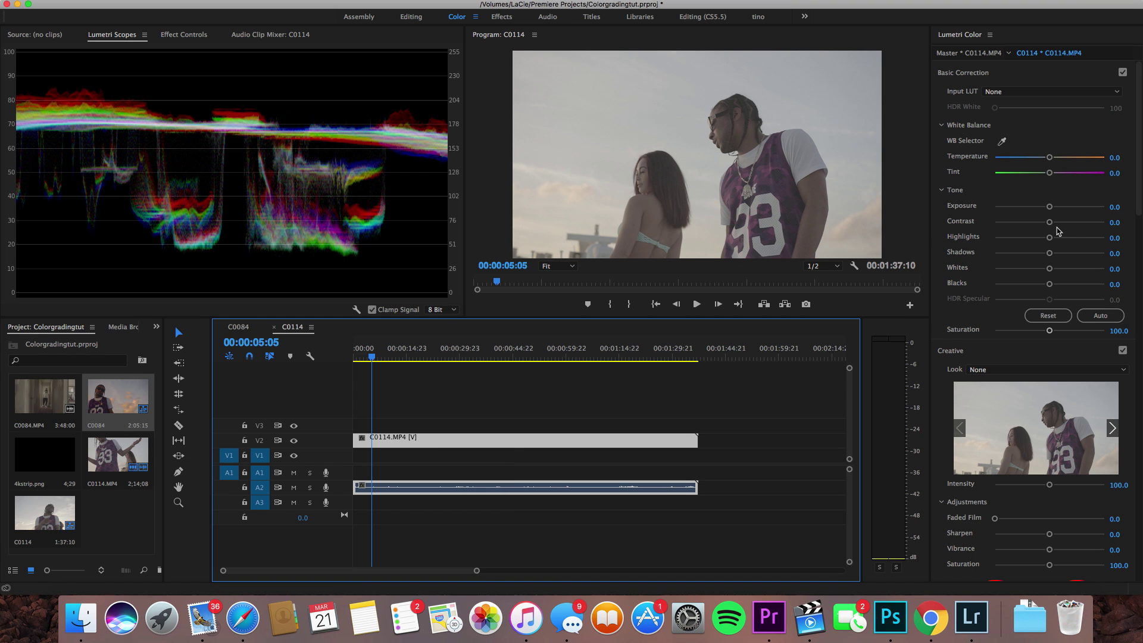
{"action": "left_click_drag", "start_coordinate": [1048, 254], "coordinate": [1040, 257]}
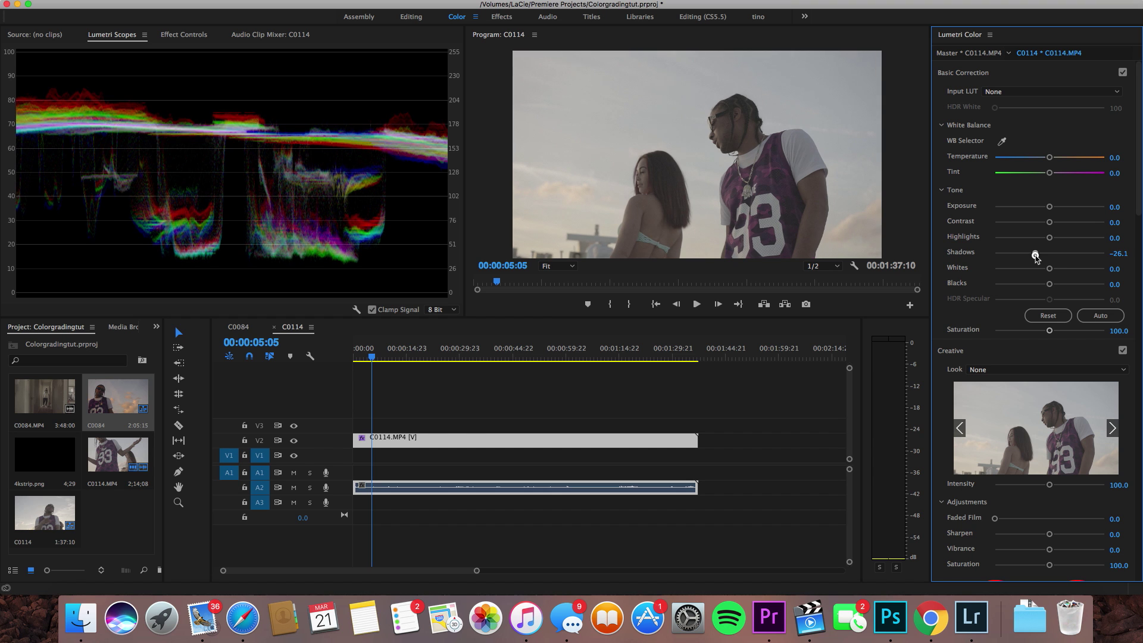
{"action": "key", "text": "super+z"}
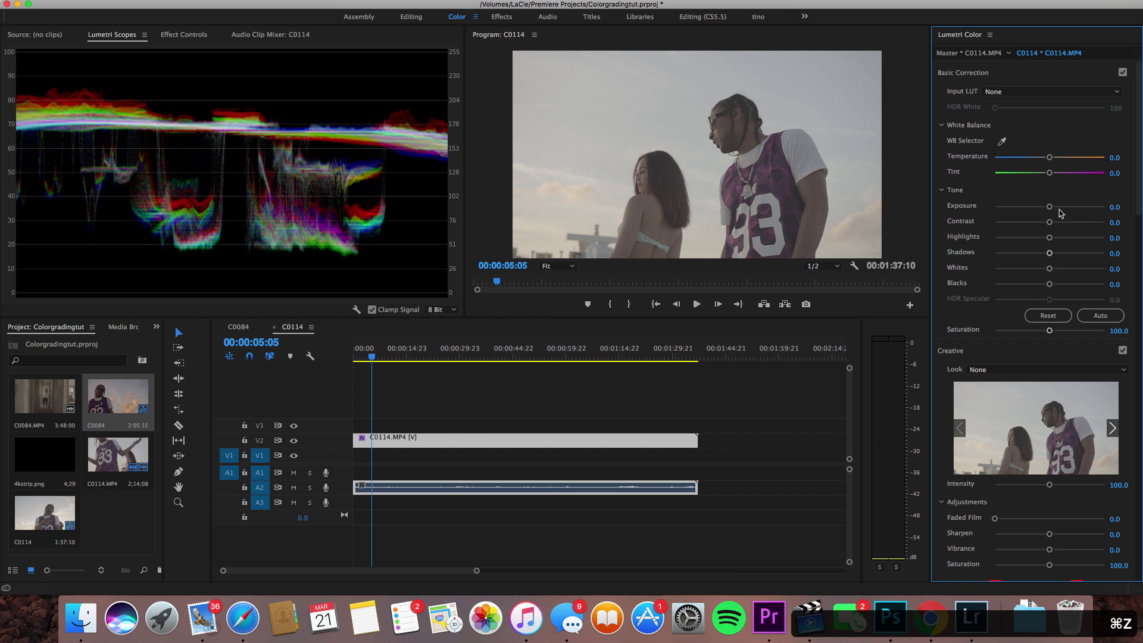
Set Basic Correction Exposure to -0.7, Highlights to 41.3 and Whites to 14.1
{"action": "left_click_drag", "start_coordinate": [1049, 207], "coordinate": [1048, 208]}
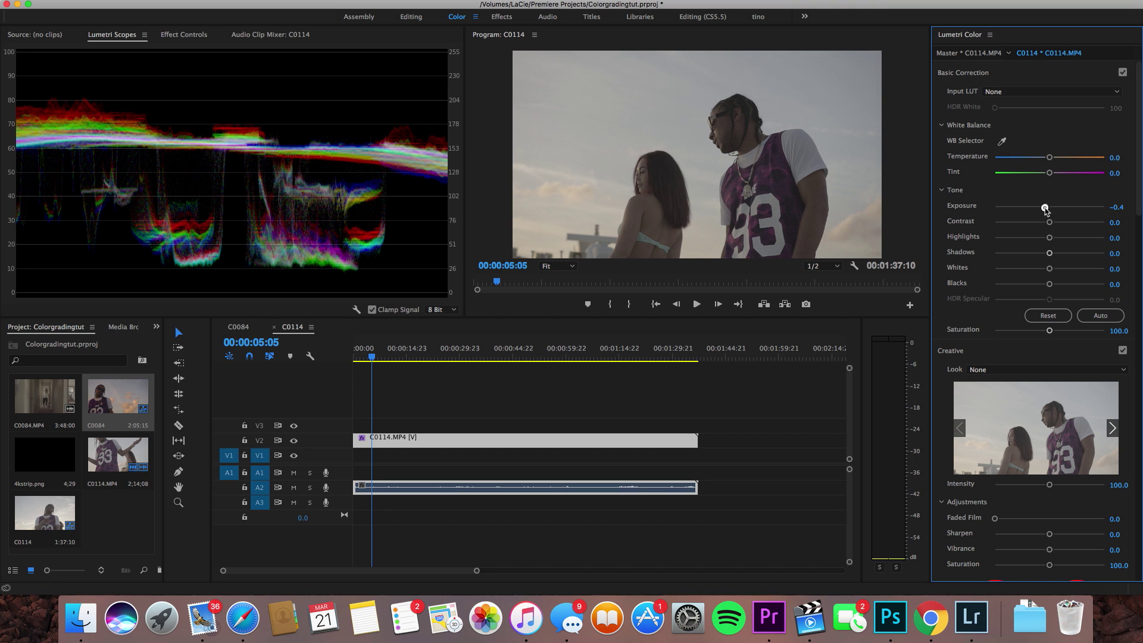
{"action": "left_click_drag", "start_coordinate": [1046, 210], "coordinate": [1044, 210]}
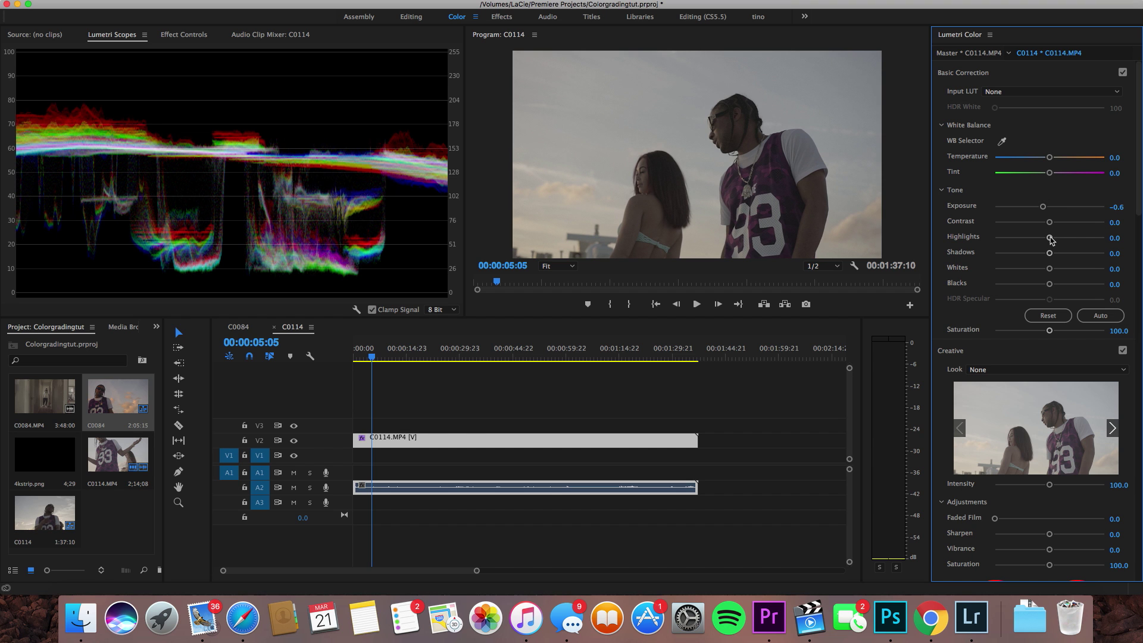
{"action": "left_click_drag", "start_coordinate": [1051, 238], "coordinate": [1070, 238]}
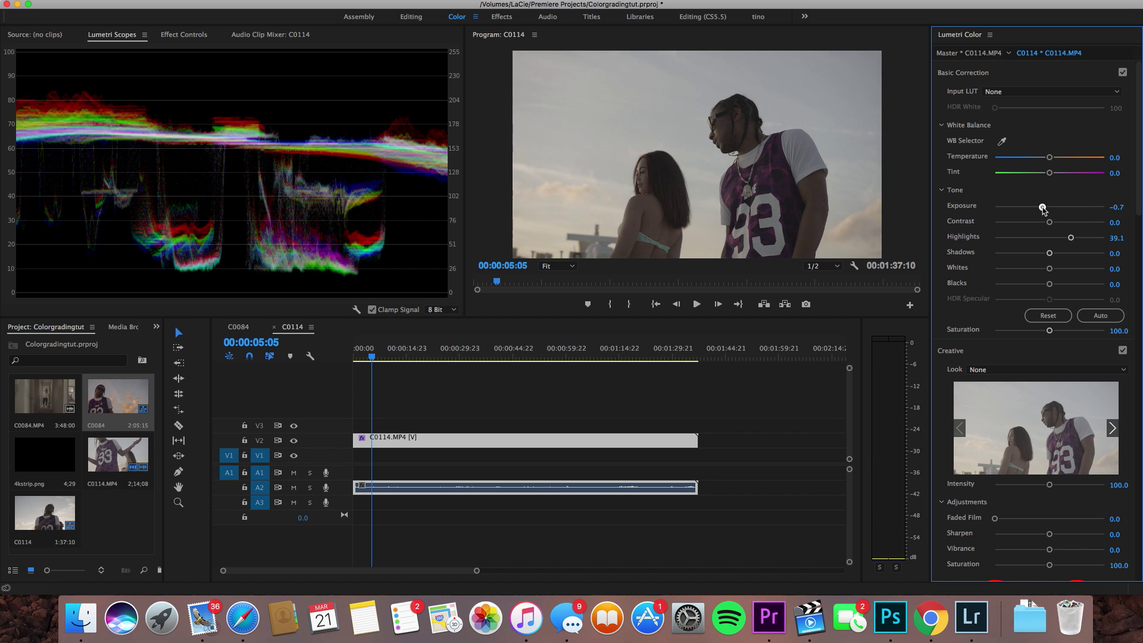
{"action": "left_click_drag", "start_coordinate": [1043, 208], "coordinate": [1072, 238]}
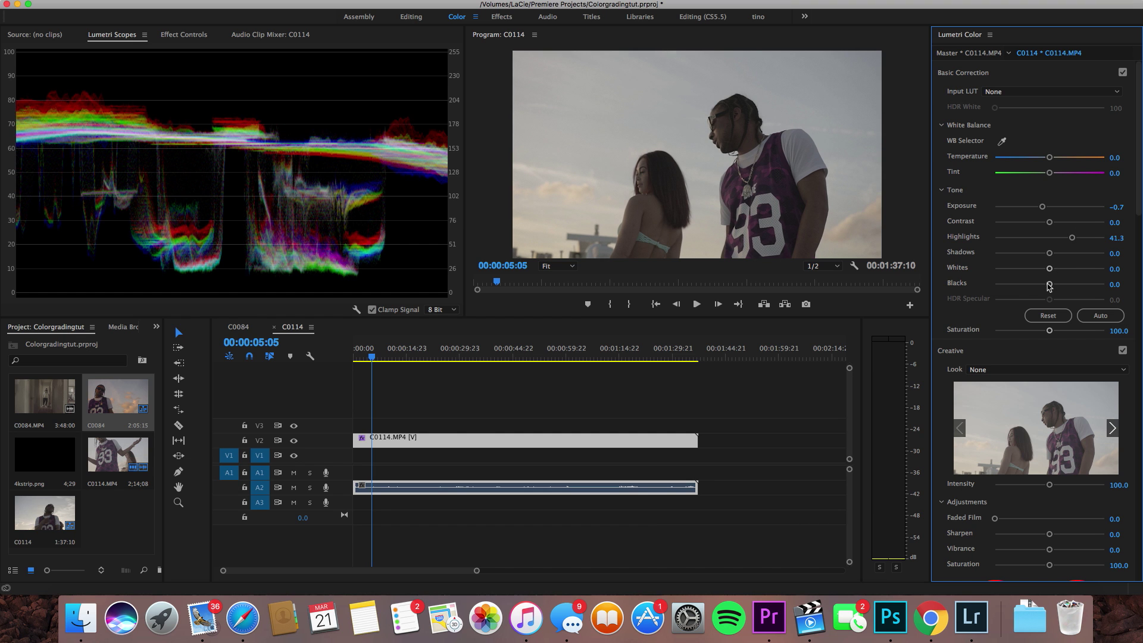
{"action": "left_click_drag", "start_coordinate": [1049, 269], "coordinate": [1058, 269]}
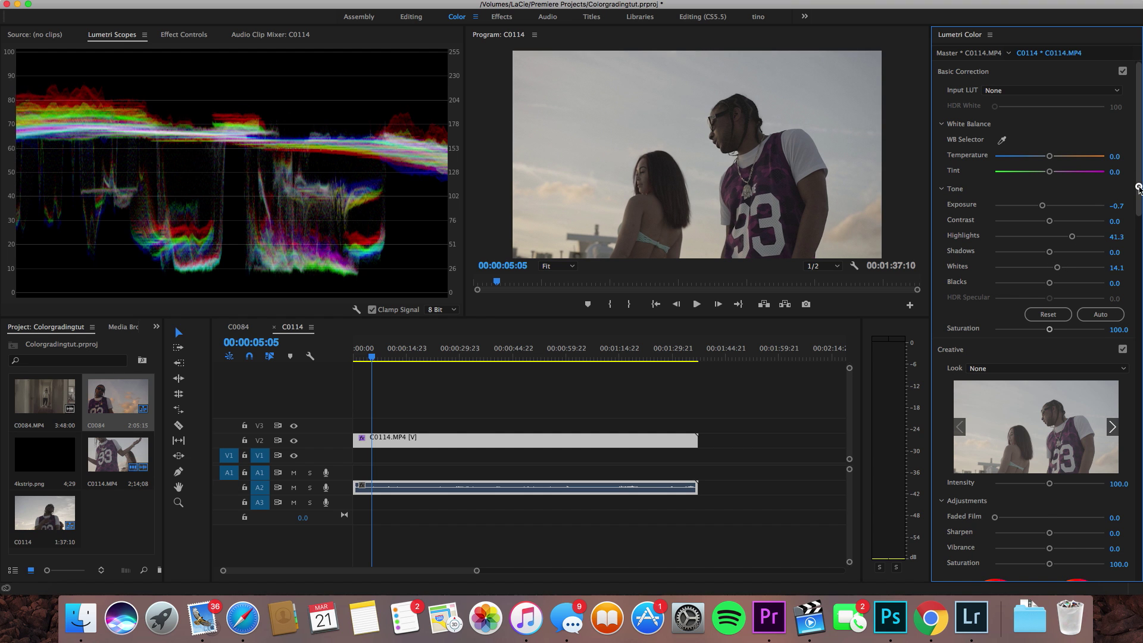
{"action": "left_click_drag", "start_coordinate": [1139, 184], "coordinate": [1139, 193]}
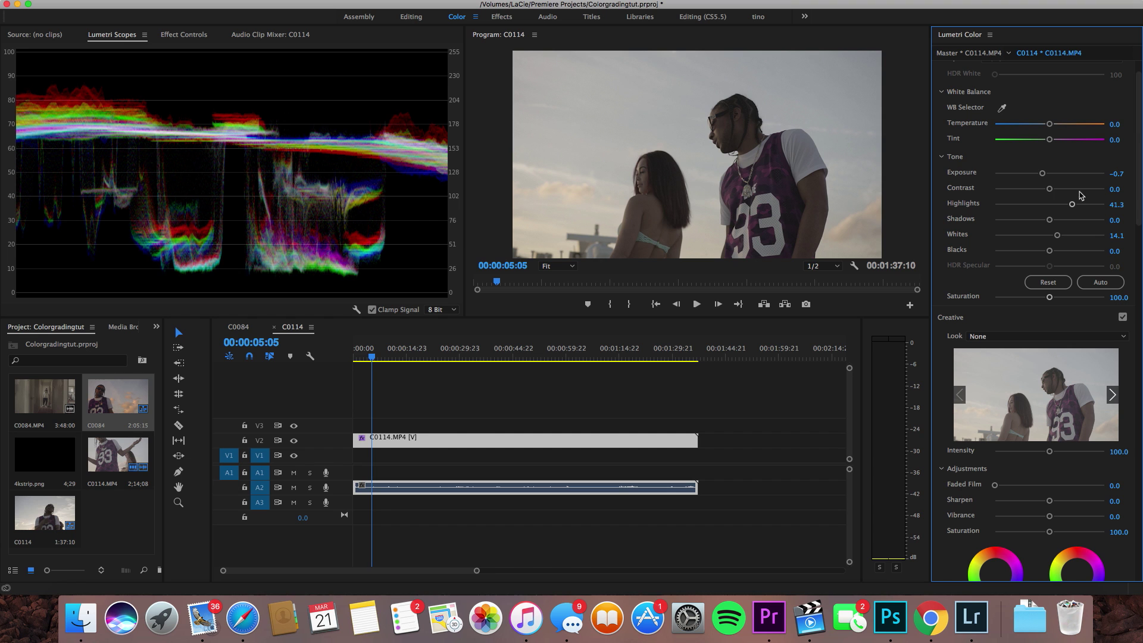
Set Saturation to 125, move to the skyline shot near 00:00:07:05, and start an orange highlight tint
{"action": "left_click_drag", "start_coordinate": [1139, 182], "coordinate": [1139, 204]}
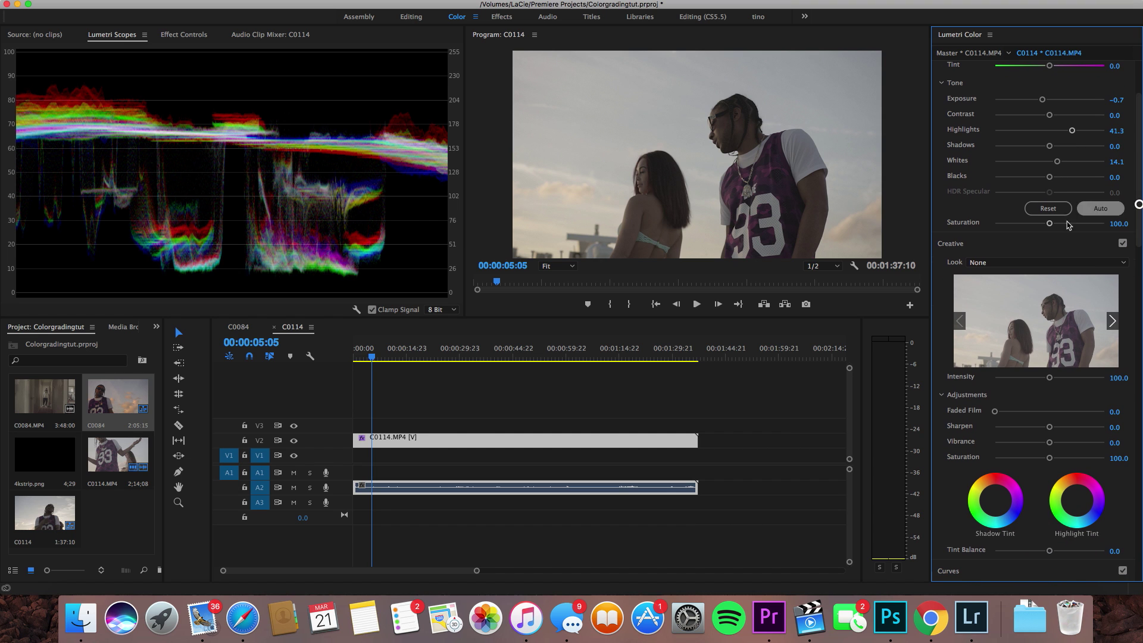
{"action": "left_click_drag", "start_coordinate": [1049, 223], "coordinate": [1064, 226]}
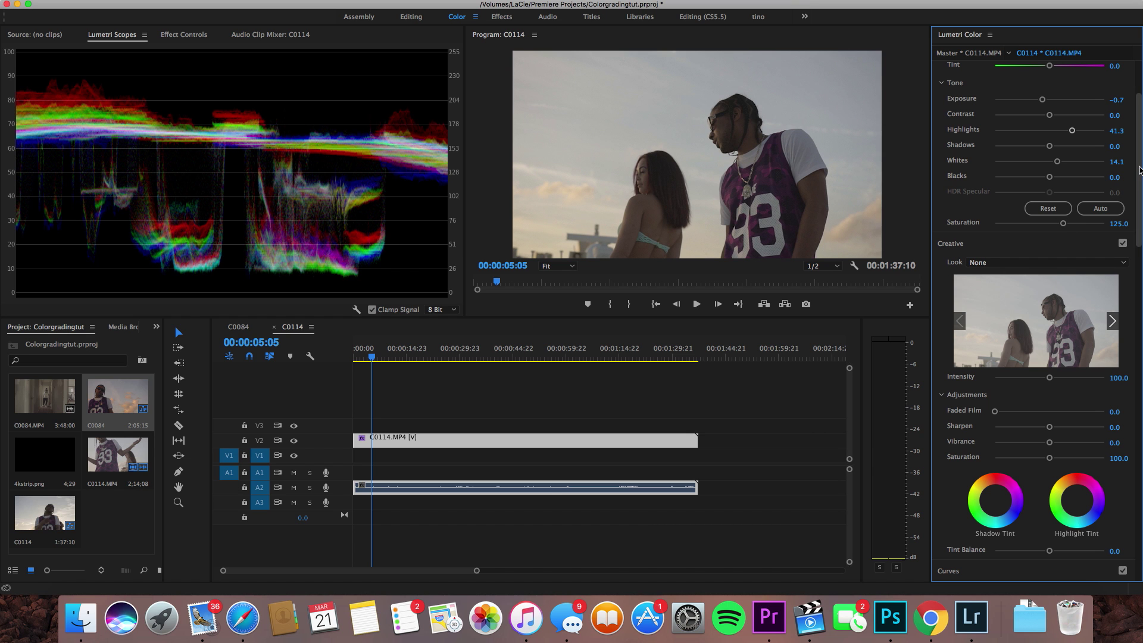
{"action": "left_click_drag", "start_coordinate": [369, 359], "coordinate": [379, 359]}
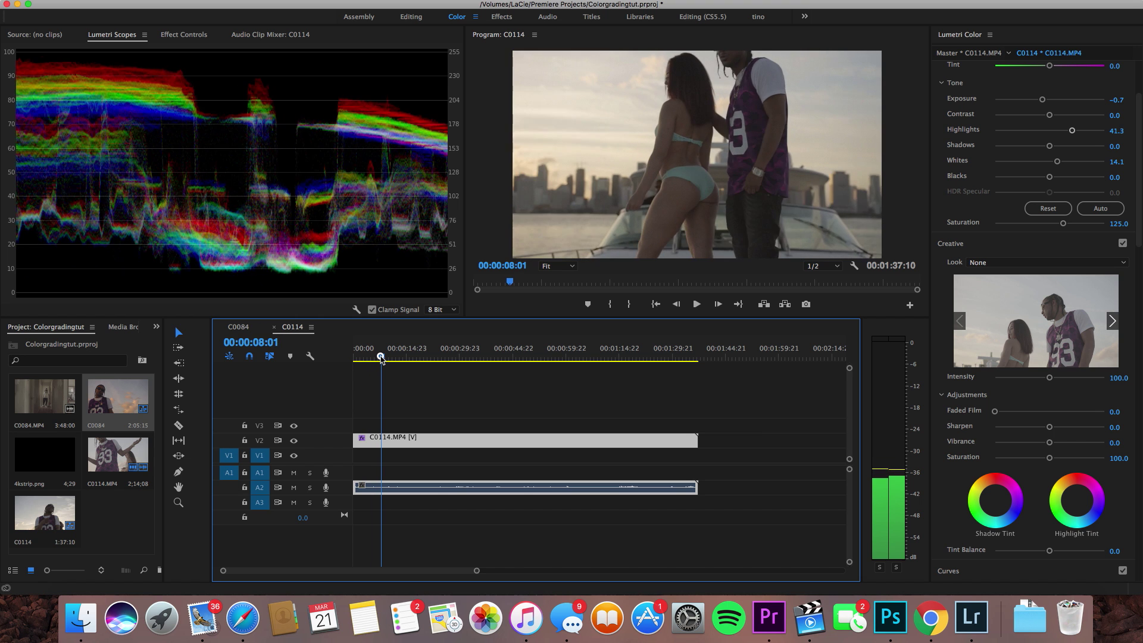
{"action": "left_click_drag", "start_coordinate": [379, 359], "coordinate": [377, 359]}
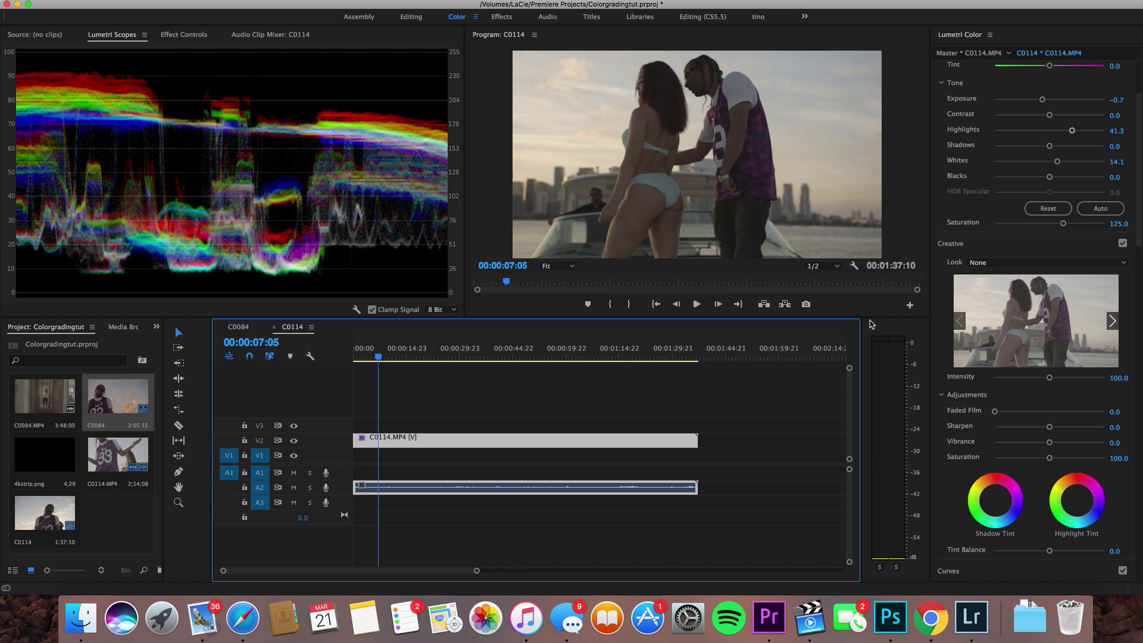
{"action": "left_click_drag", "start_coordinate": [1138, 217], "coordinate": [1138, 263]}
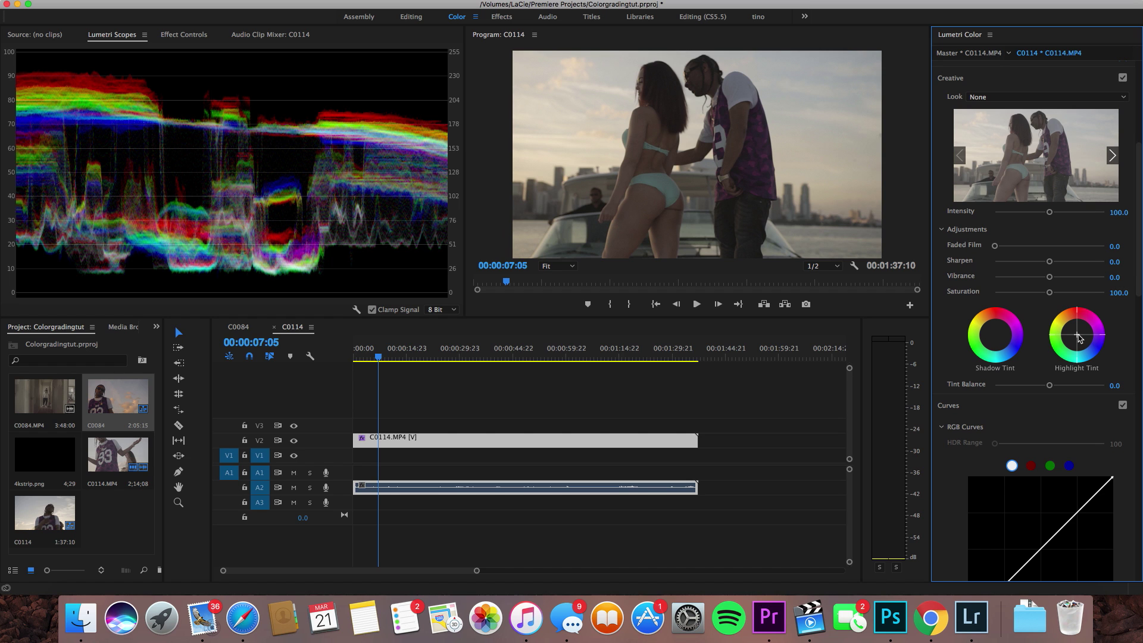
{"action": "left_click_drag", "start_coordinate": [1078, 335], "coordinate": [1078, 334]}
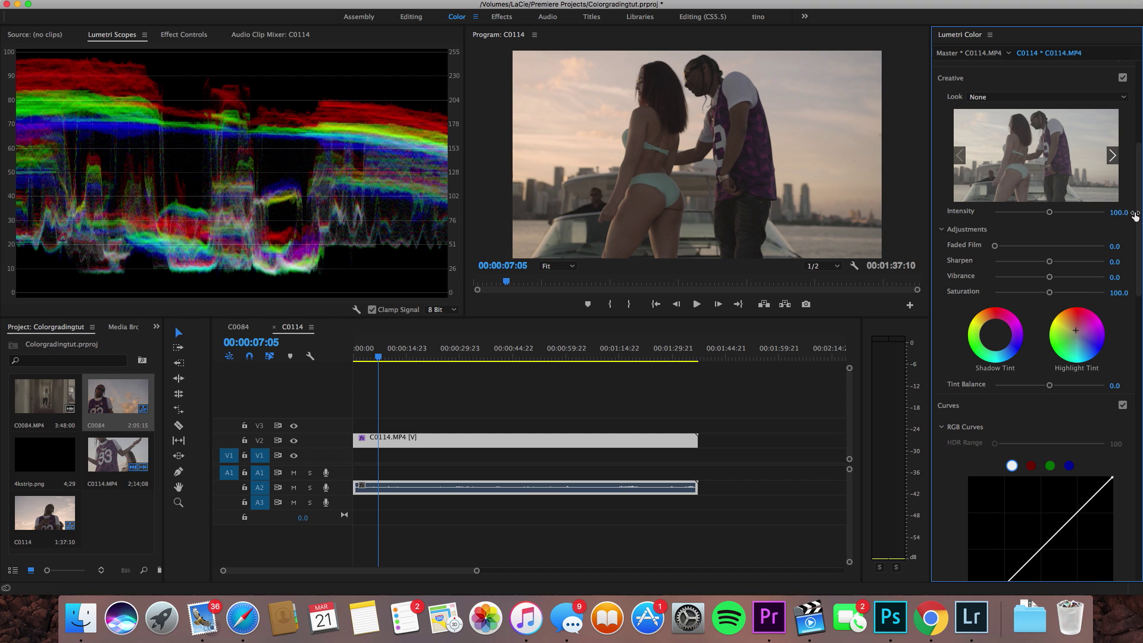
Scroll the Lumetri panel down from Creative to the Hue Saturation Curve
{"action": "left_click_drag", "start_coordinate": [1136, 218], "coordinate": [1129, 356]}
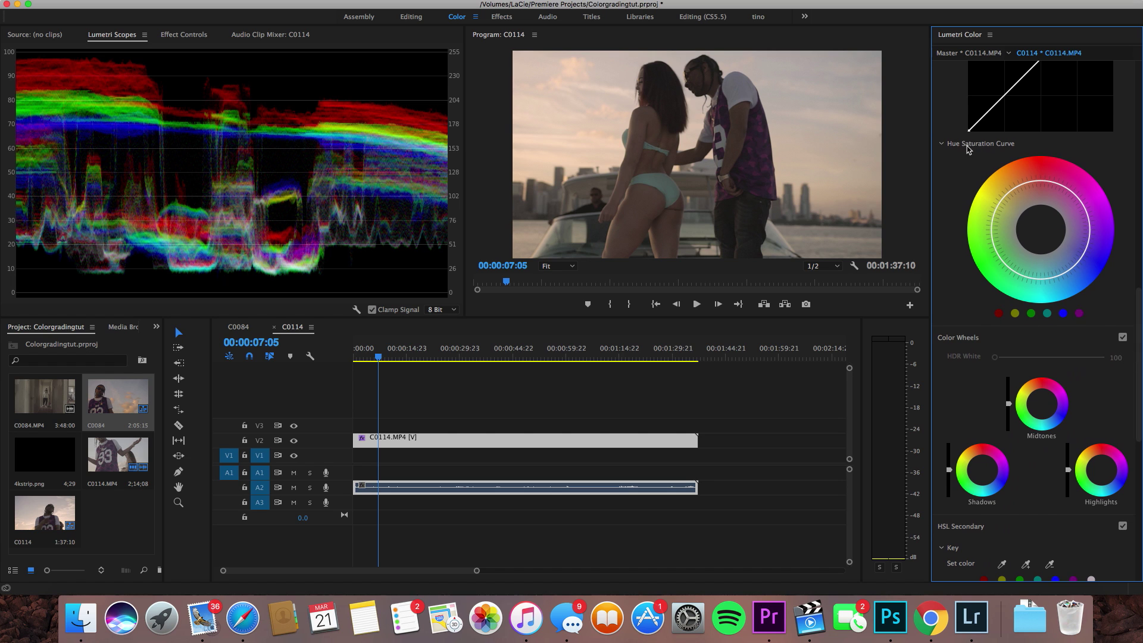
Add Hue Saturation Curve points over red–yellow and raise them to boost the warm hues
{"action": "left_click", "coordinate": [1015, 313]}
{"action": "left_click", "coordinate": [1000, 313]}
{"action": "left_click_drag", "start_coordinate": [1024, 184], "coordinate": [1022, 178]}
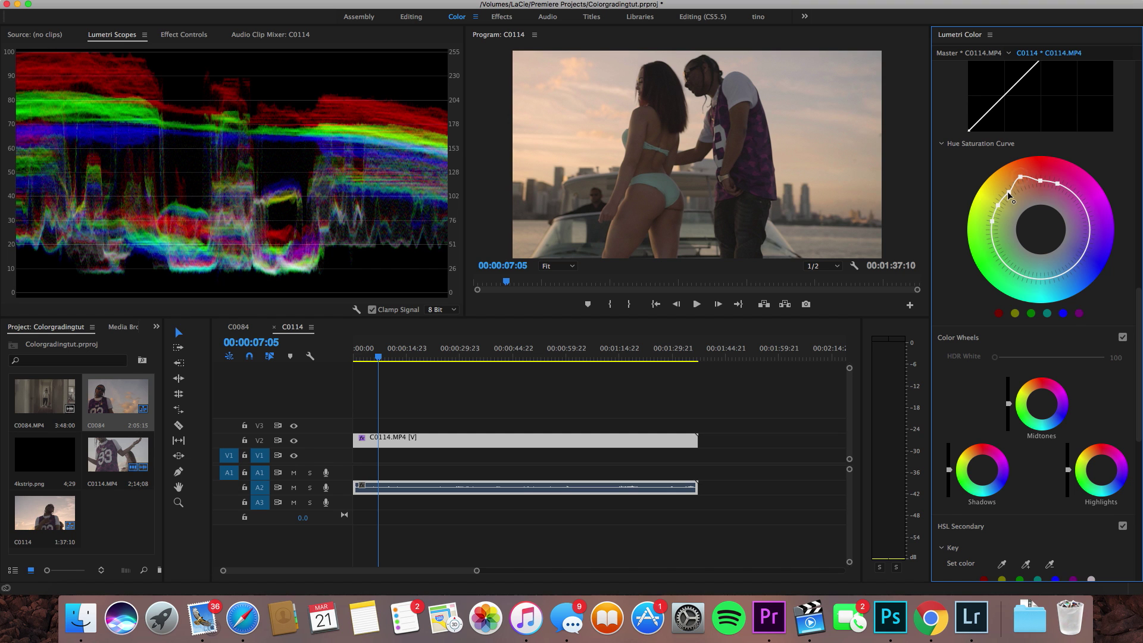
{"action": "left_click_drag", "start_coordinate": [1009, 190], "coordinate": [1006, 188]}
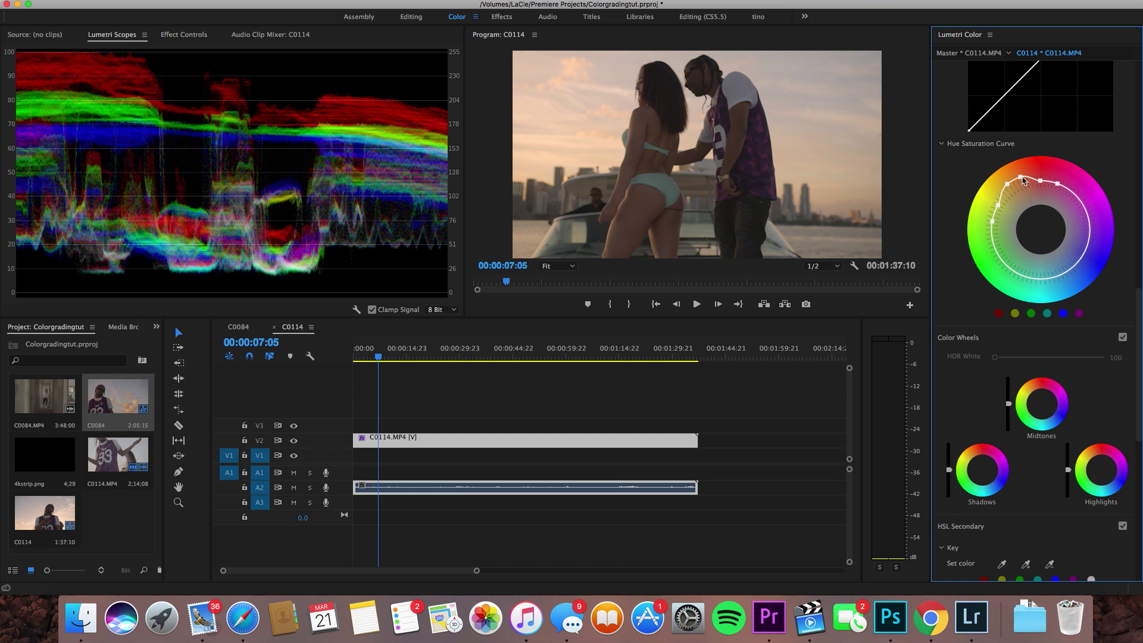
{"action": "left_click_drag", "start_coordinate": [1021, 173], "coordinate": [1020, 176]}
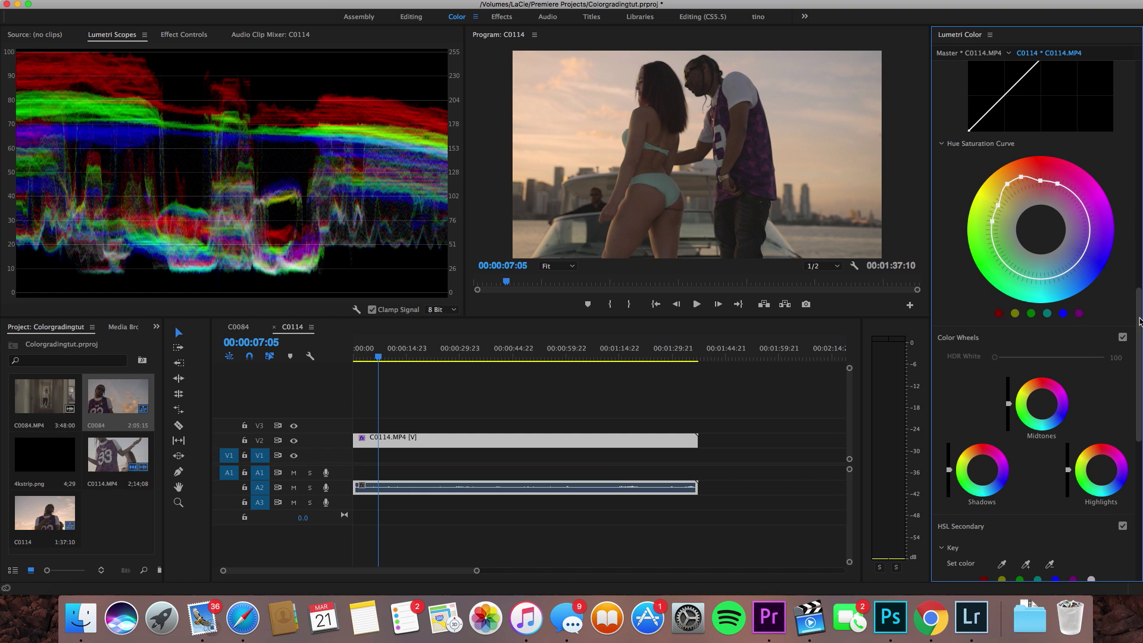
{"action": "left_click", "coordinate": [390, 358]}
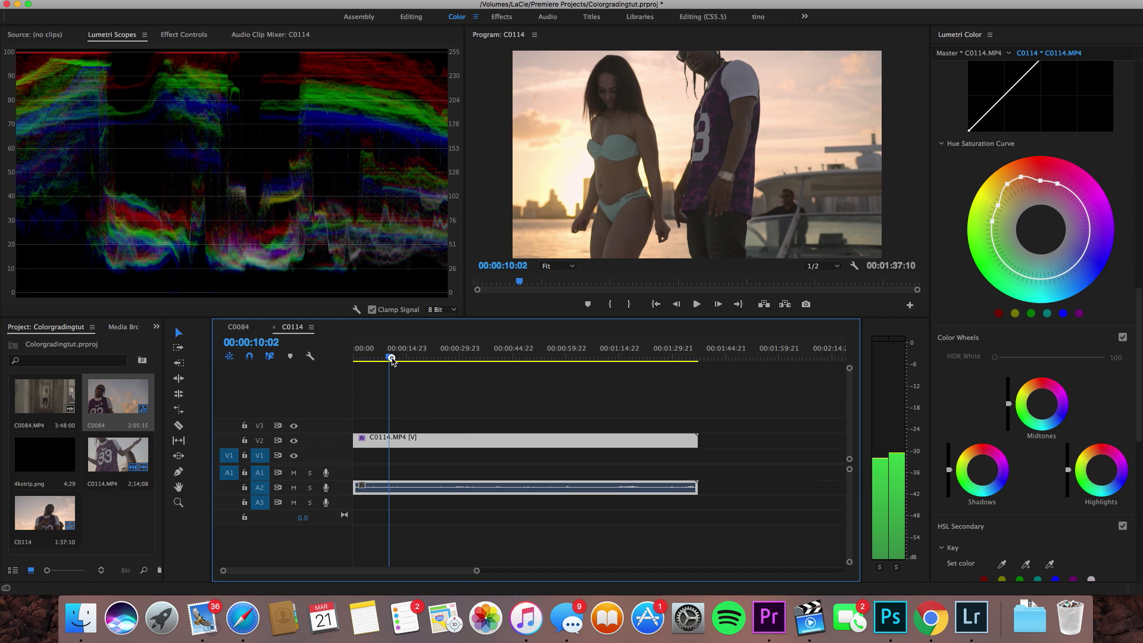
Pull Highlights down from 41.3 while viewing the sunset shot near 00:00:10
{"action": "left_click_drag", "start_coordinate": [391, 359], "coordinate": [391, 359]}
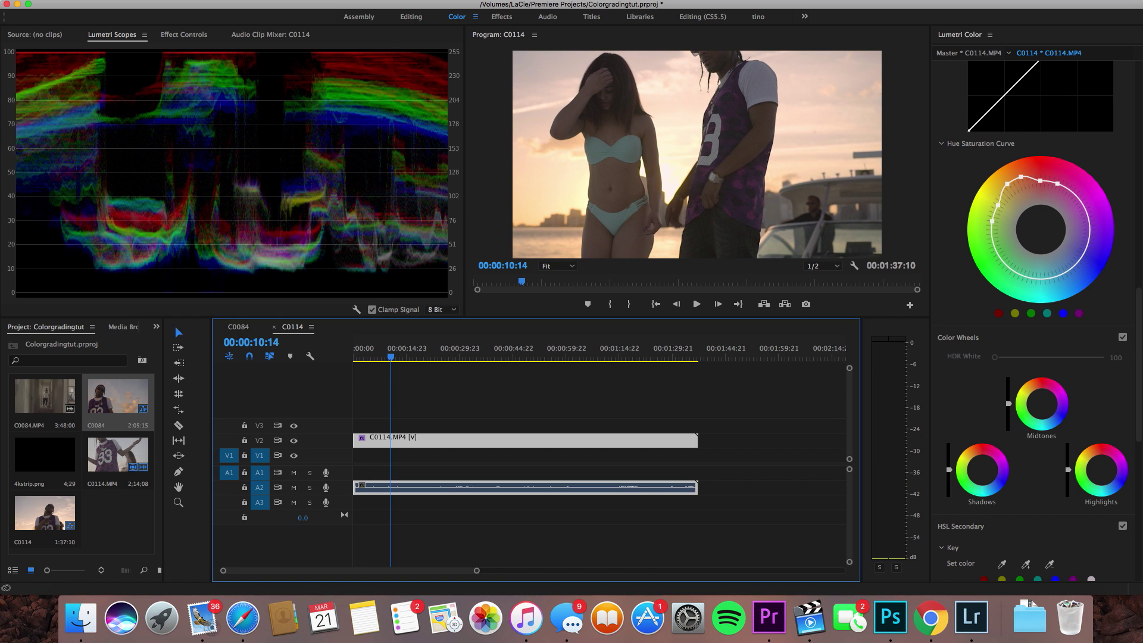
{"action": "left_click_drag", "start_coordinate": [1138, 352], "coordinate": [1128, 145]}
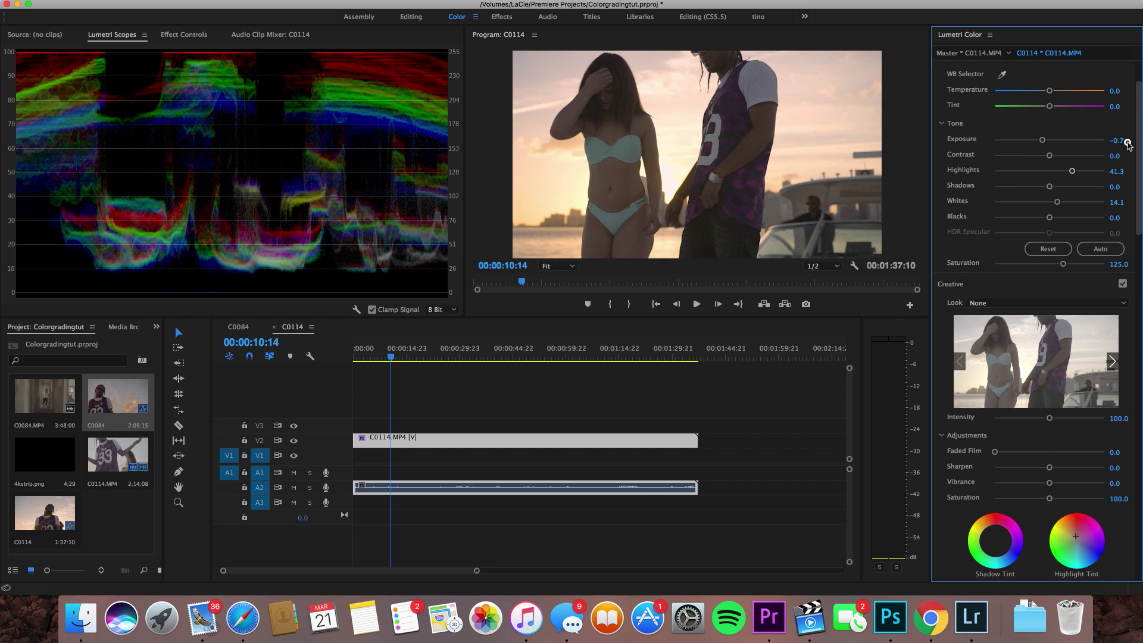
{"action": "left_click_drag", "start_coordinate": [1073, 172], "coordinate": [1064, 172]}
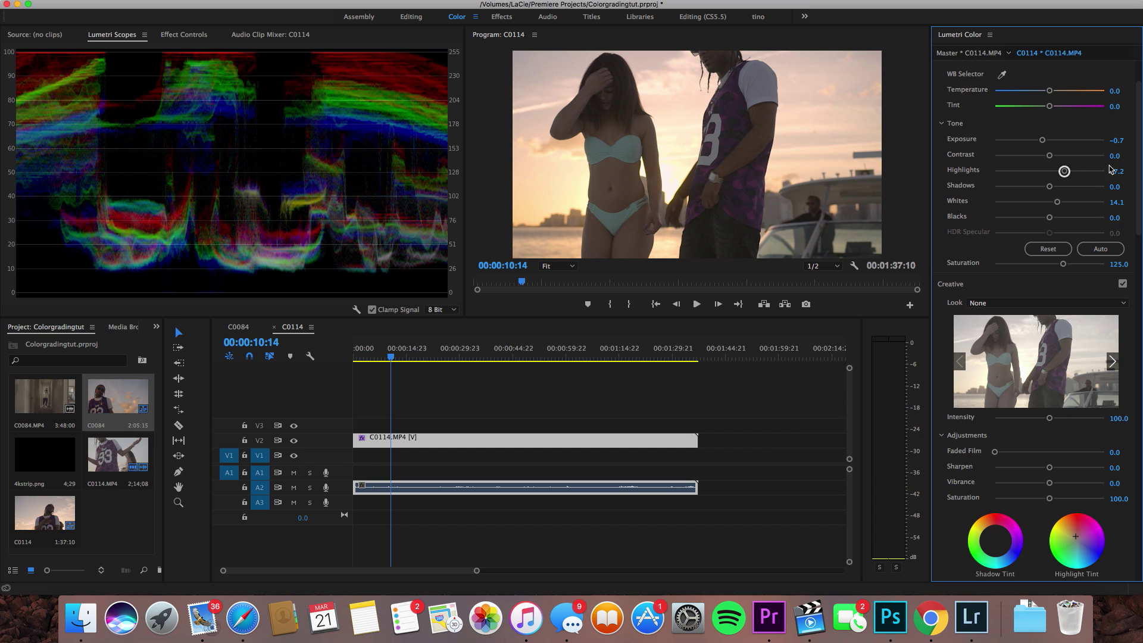
{"action": "left_click_drag", "start_coordinate": [1138, 171], "coordinate": [1139, 325]}
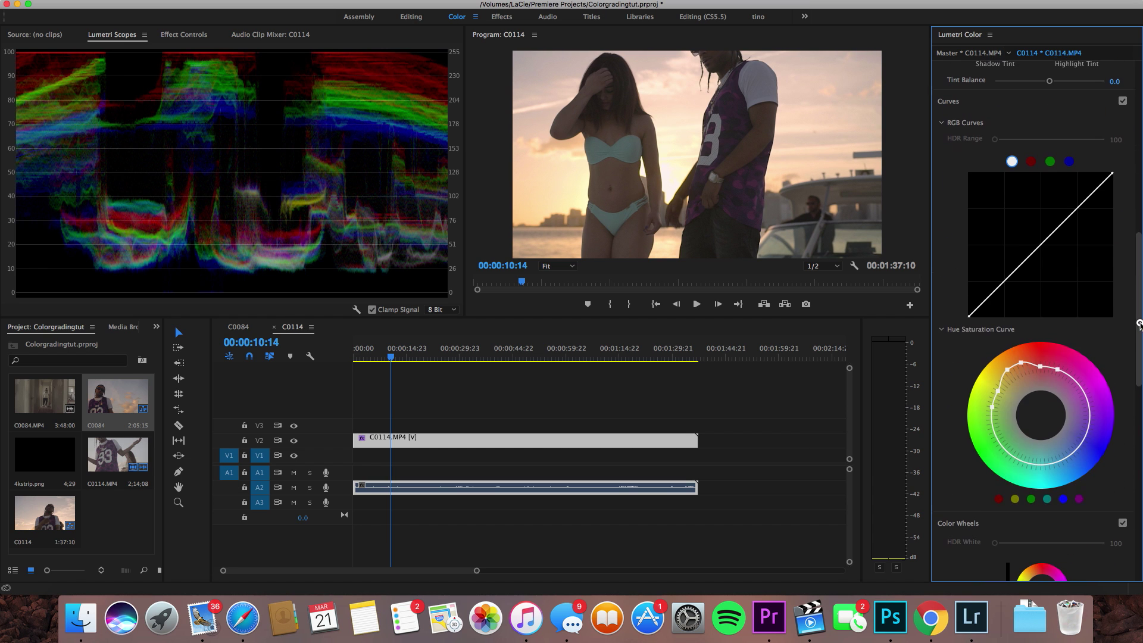
{"action": "left_click", "coordinate": [1064, 499]}
Add blue/purple points on the Hue Saturation Curve and raise blue saturation, undoing the magenta tweak
{"action": "left_click", "coordinate": [1078, 499]}
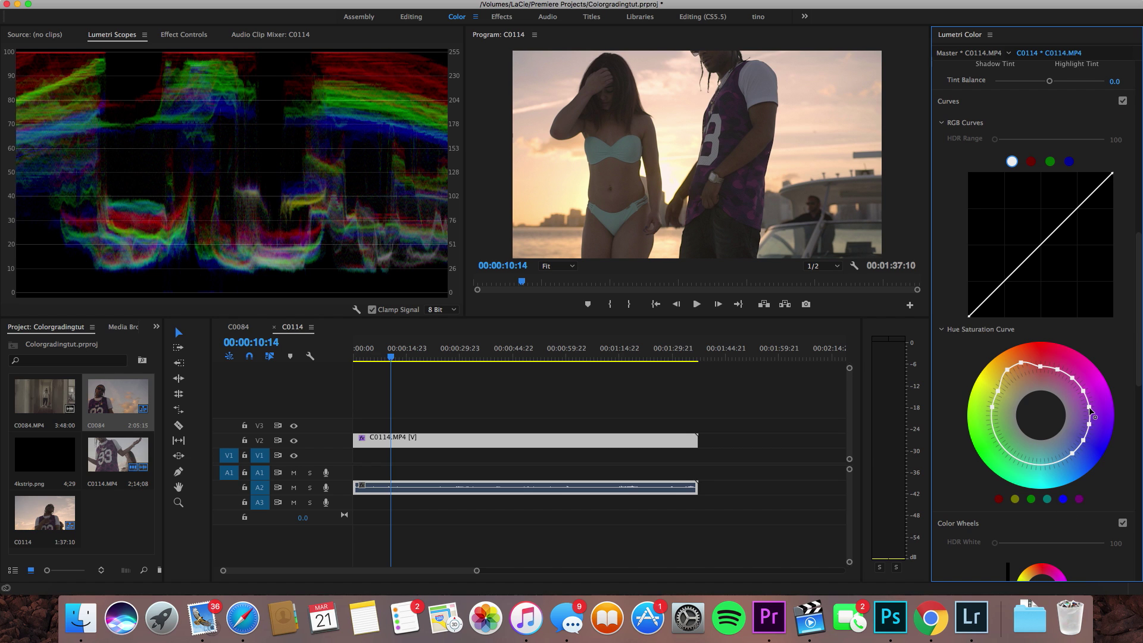
{"action": "mouse_move", "coordinate": [1089, 425]}
{"action": "left_mouse_down"}
{"action": "mouse_move", "coordinate": [1104, 423]}
{"action": "mouse_move", "coordinate": [1090, 423]}
{"action": "left_mouse_up"}
{"action": "mouse_move", "coordinate": [1089, 407]}
{"action": "left_mouse_down"}
{"action": "mouse_move", "coordinate": [1077, 406]}
{"action": "mouse_move", "coordinate": [1090, 410]}
{"action": "left_mouse_up"}
{"action": "key", "text": "super+z"}
{"action": "key", "text": "super+z"}
Move the playhead to the couple's close-up against the sky at about 00:00:13:14
{"action": "left_click", "coordinate": [394, 356]}
{"action": "left_click_drag", "start_coordinate": [395, 355], "coordinate": [403, 355]}
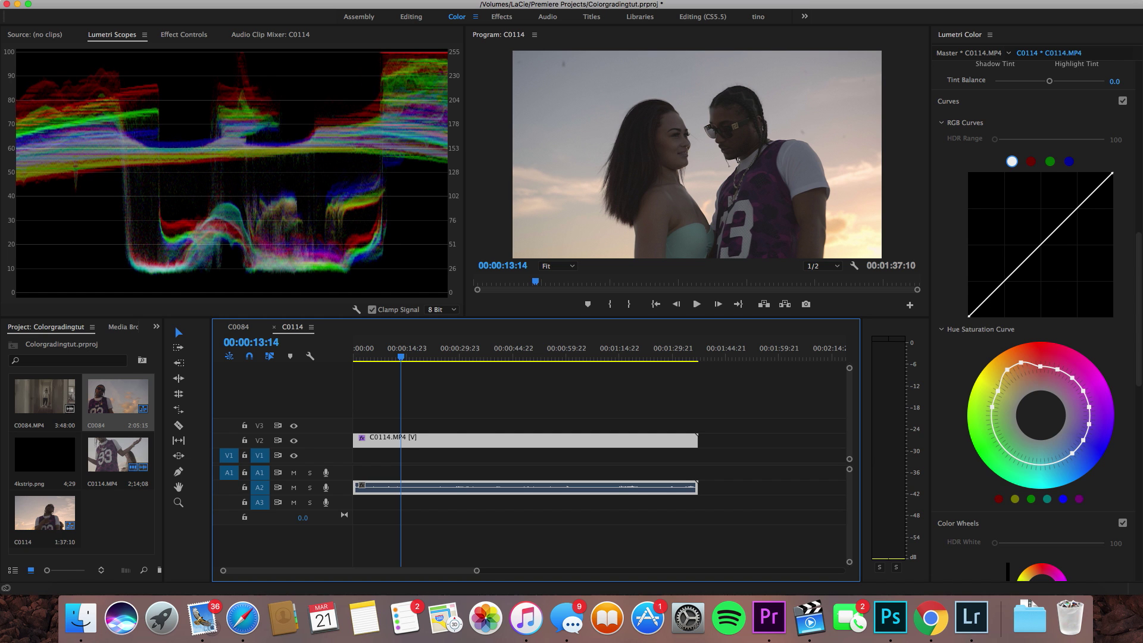
{"action": "left_click_drag", "start_coordinate": [1134, 308], "coordinate": [1134, 180]}
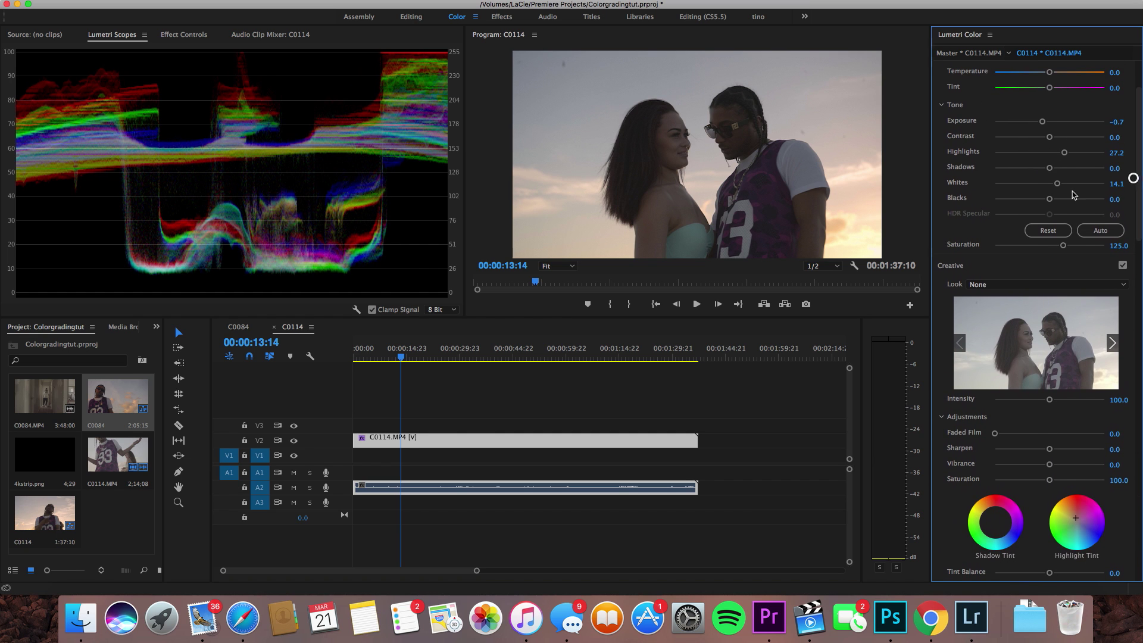
Deepen Blacks and add an RGB curve point, lifting the black point to fade the shadows
{"action": "left_click_drag", "start_coordinate": [1050, 200], "coordinate": [1046, 201]}
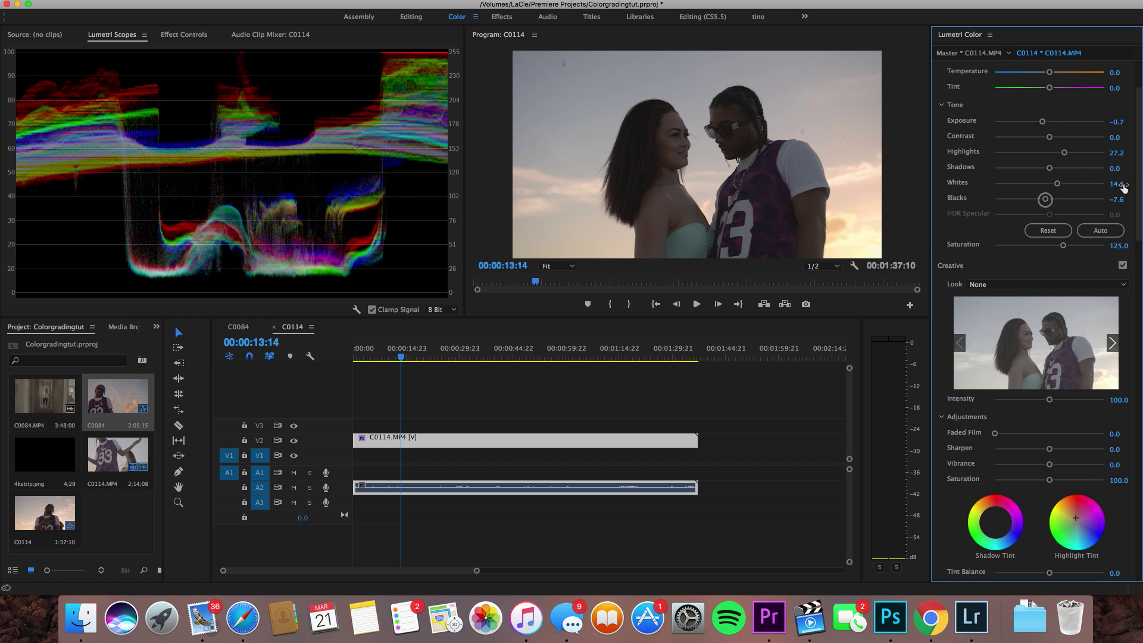
{"action": "left_click_drag", "start_coordinate": [1137, 187], "coordinate": [1132, 286]}
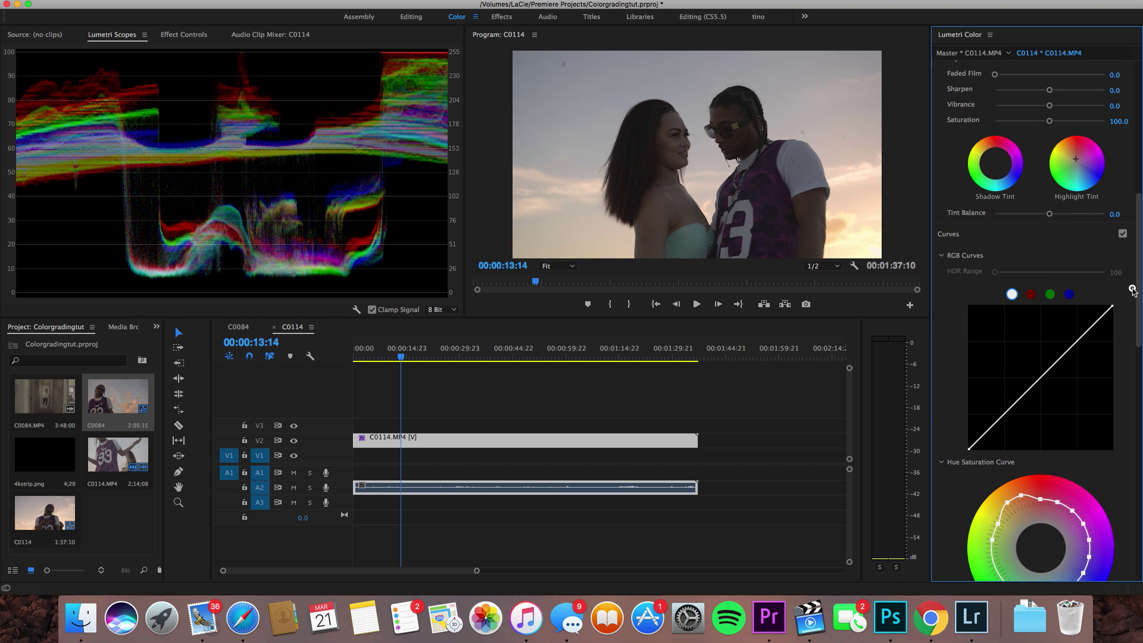
{"action": "left_click", "coordinate": [995, 424]}
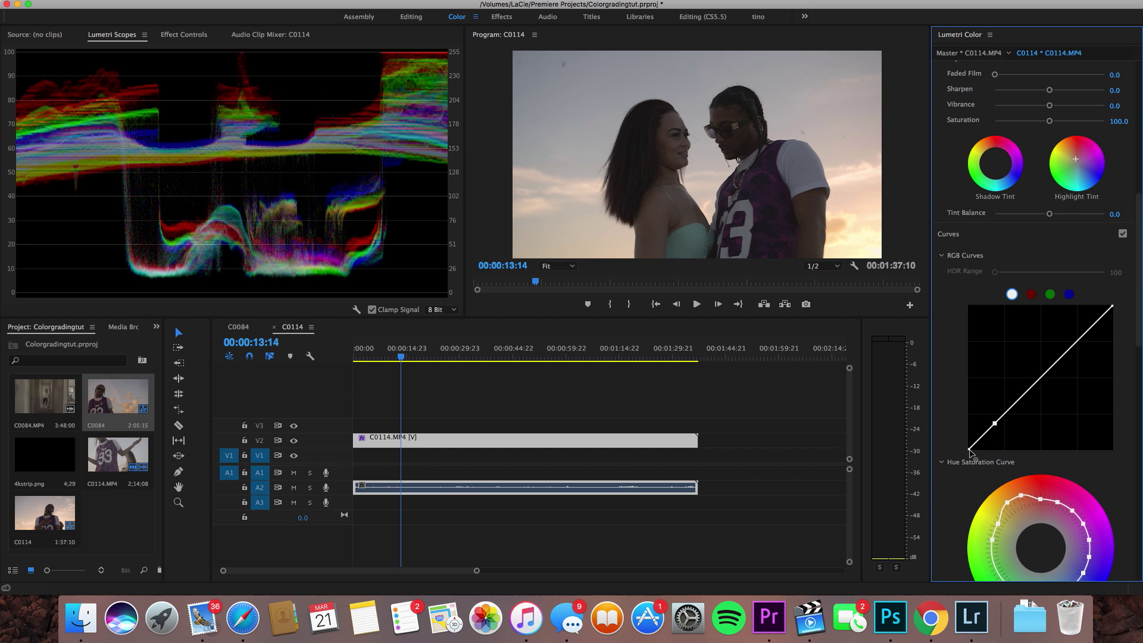
{"action": "left_click_drag", "start_coordinate": [969, 450], "coordinate": [968, 443]}
Set Blacks to −2.2, then scroll down to the Hue Saturation Curve and HSL Secondary sections
{"action": "left_click_drag", "start_coordinate": [1140, 299], "coordinate": [1137, 180]}
{"action": "left_click_drag", "start_coordinate": [1045, 191], "coordinate": [1049, 191]}
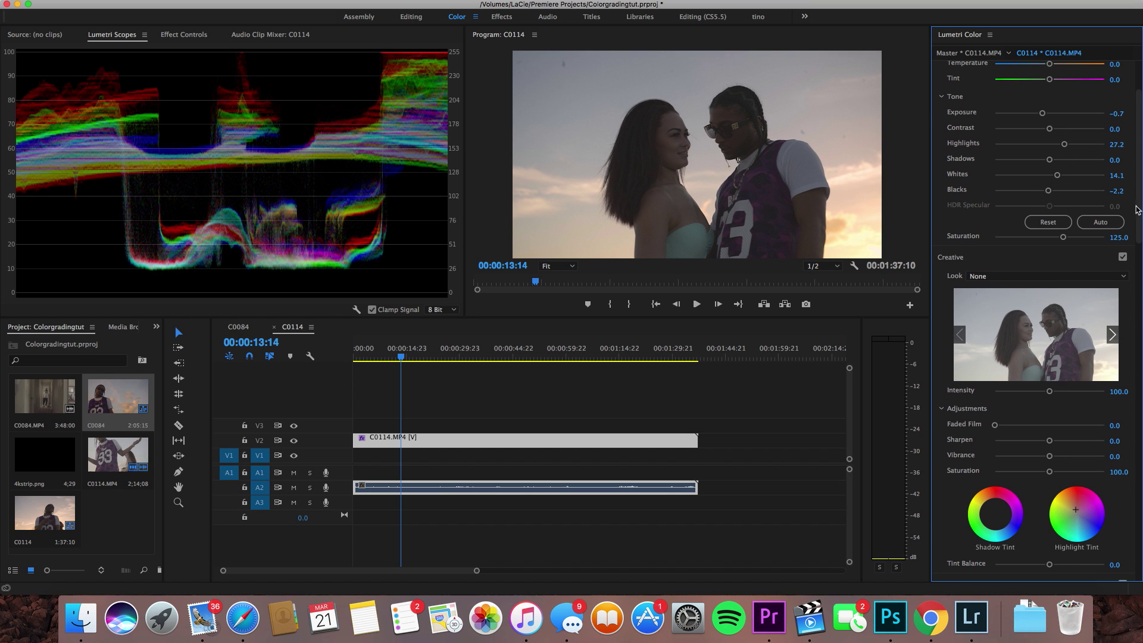
{"action": "left_click_drag", "start_coordinate": [1133, 209], "coordinate": [1128, 415]}
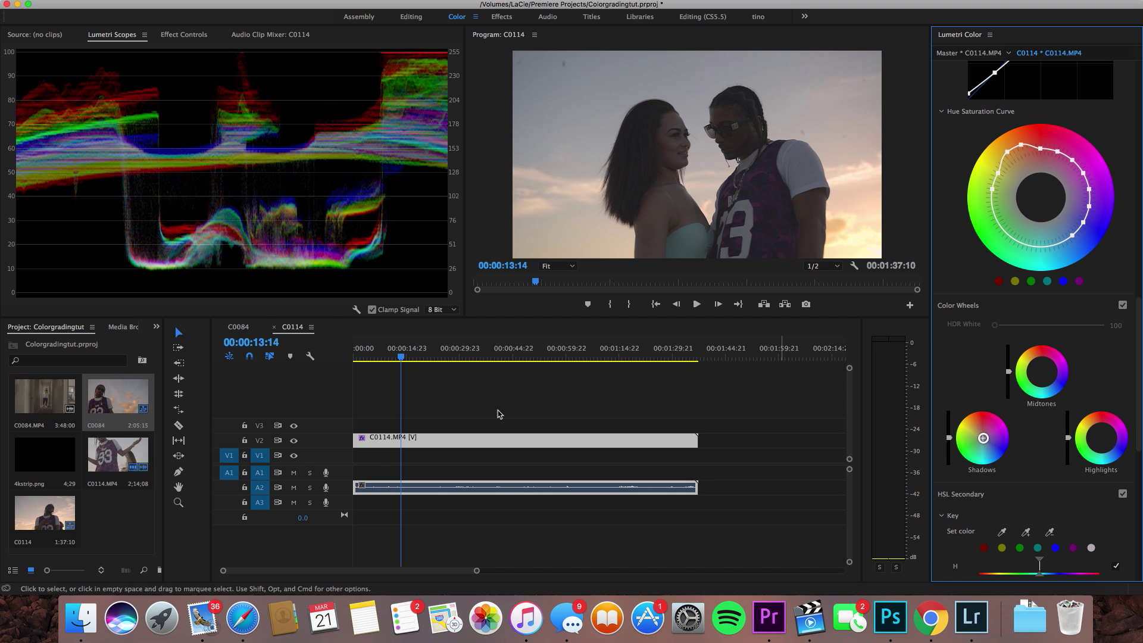
Play the sequence from the start to review the grade
{"action": "left_click_drag", "start_coordinate": [401, 357], "coordinate": [350, 361]}
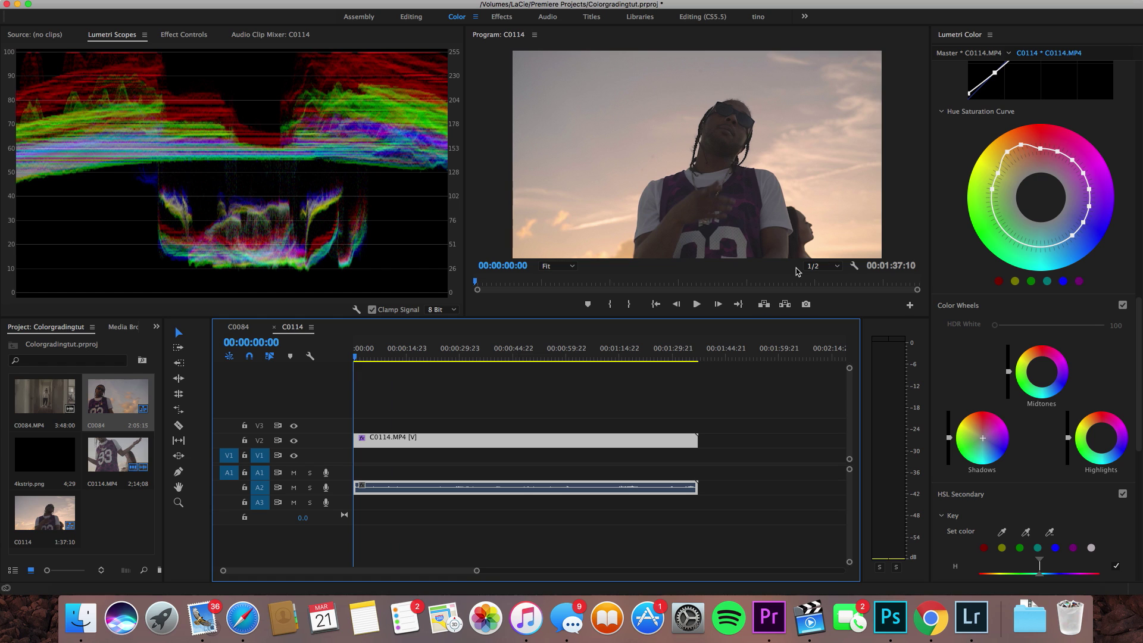
{"action": "key", "text": "space"}
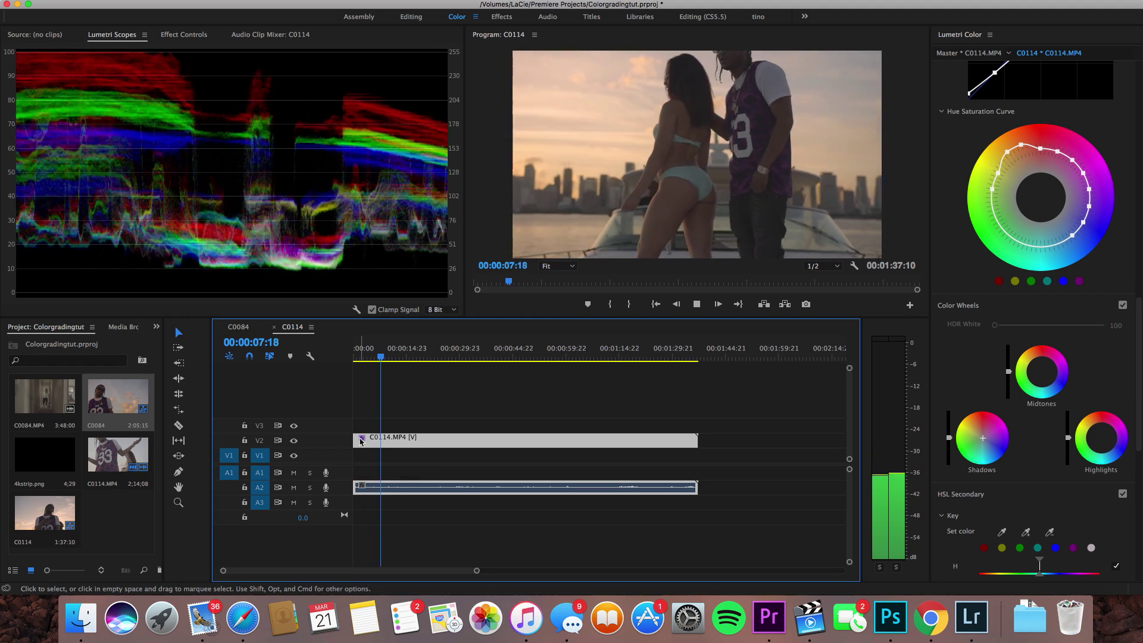
{"action": "key", "text": "space"}
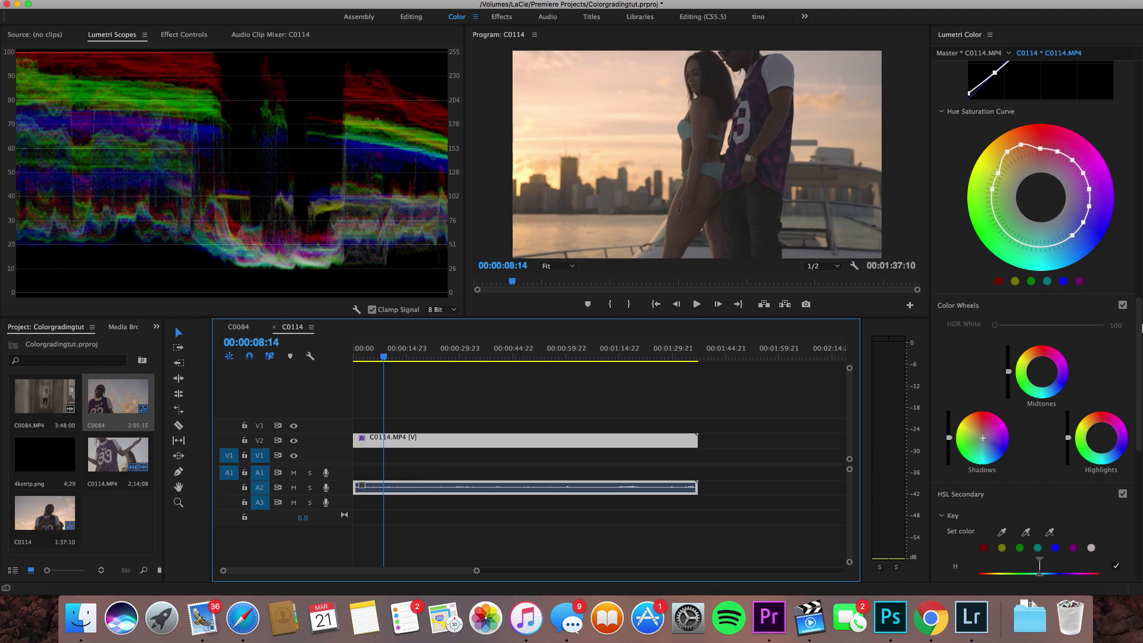
Set Exposure to -0.8 and place 4kstrip.png on a new V4 track above the footage
{"action": "left_click_drag", "start_coordinate": [1141, 327], "coordinate": [1141, 132]}
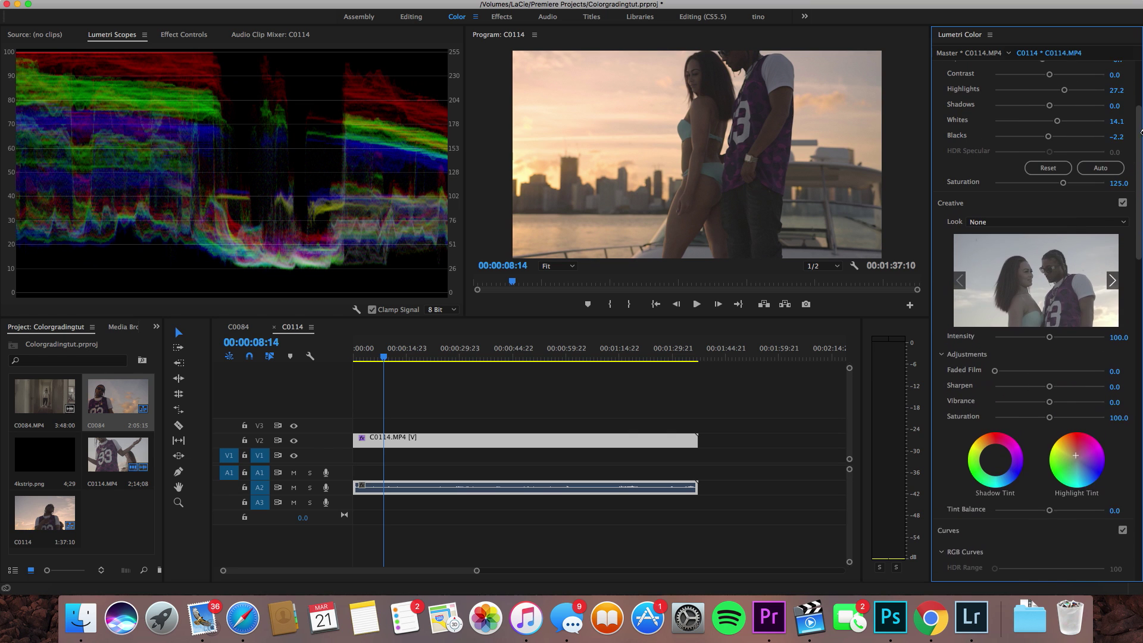
{"action": "scroll", "coordinate": [1040, 201], "scroll_direction": "up", "scroll_amount": 5}
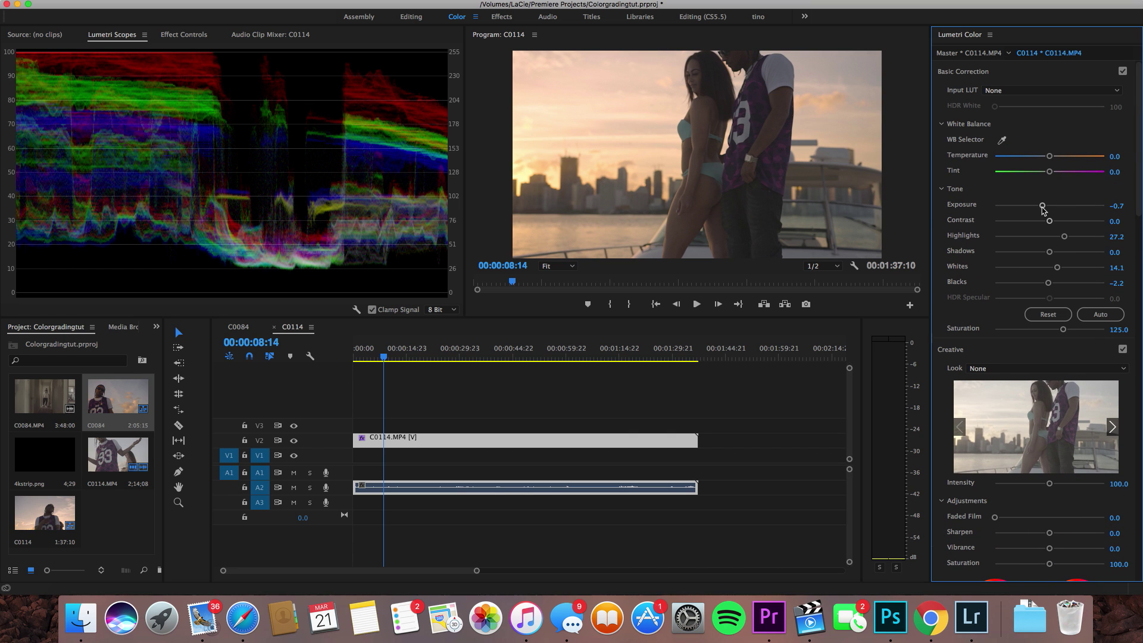
{"action": "left_click_drag", "start_coordinate": [1043, 210], "coordinate": [1042, 211]}
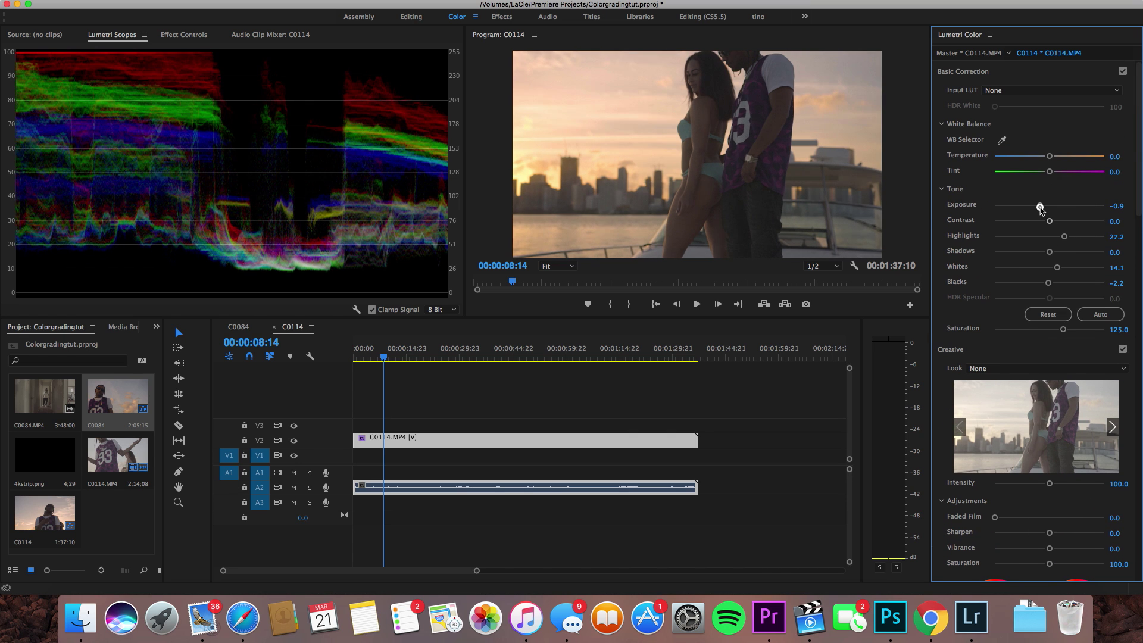
{"action": "left_click_drag", "start_coordinate": [15, 482], "coordinate": [591, 403]}
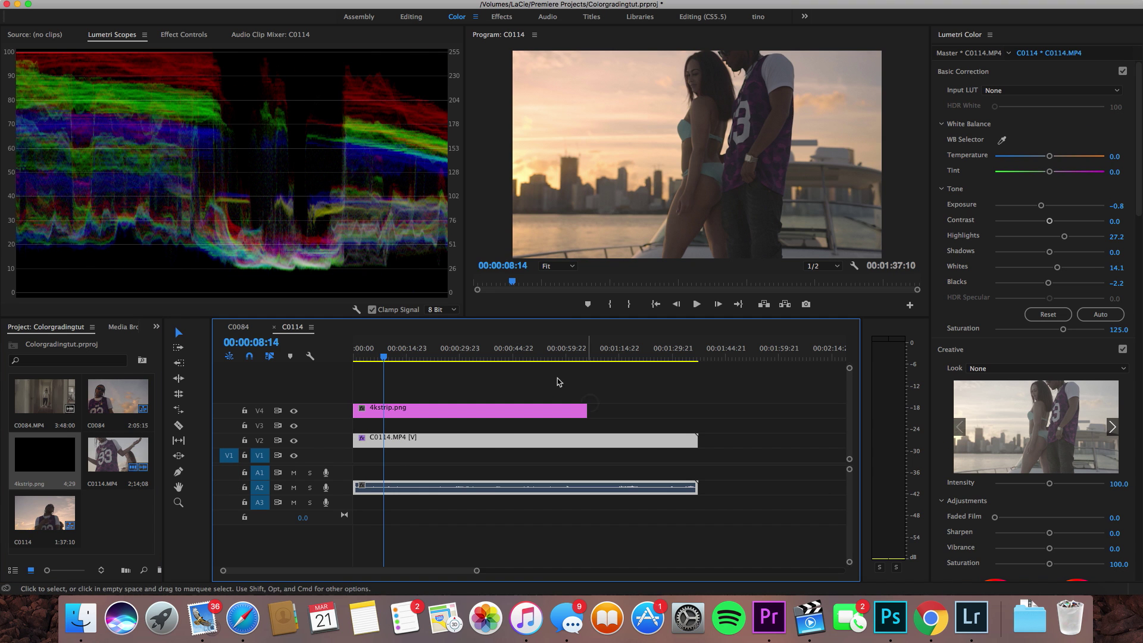
Set the Program monitor playback resolution to 1/4
{"action": "left_click", "coordinate": [452, 390]}
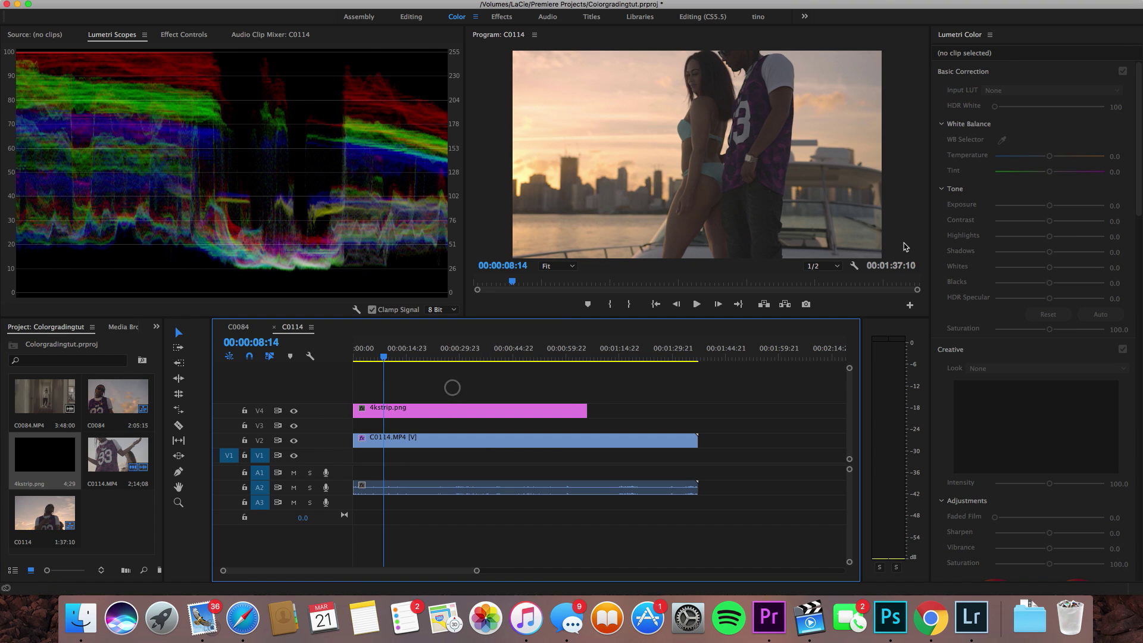
{"action": "left_click", "coordinate": [823, 266]}
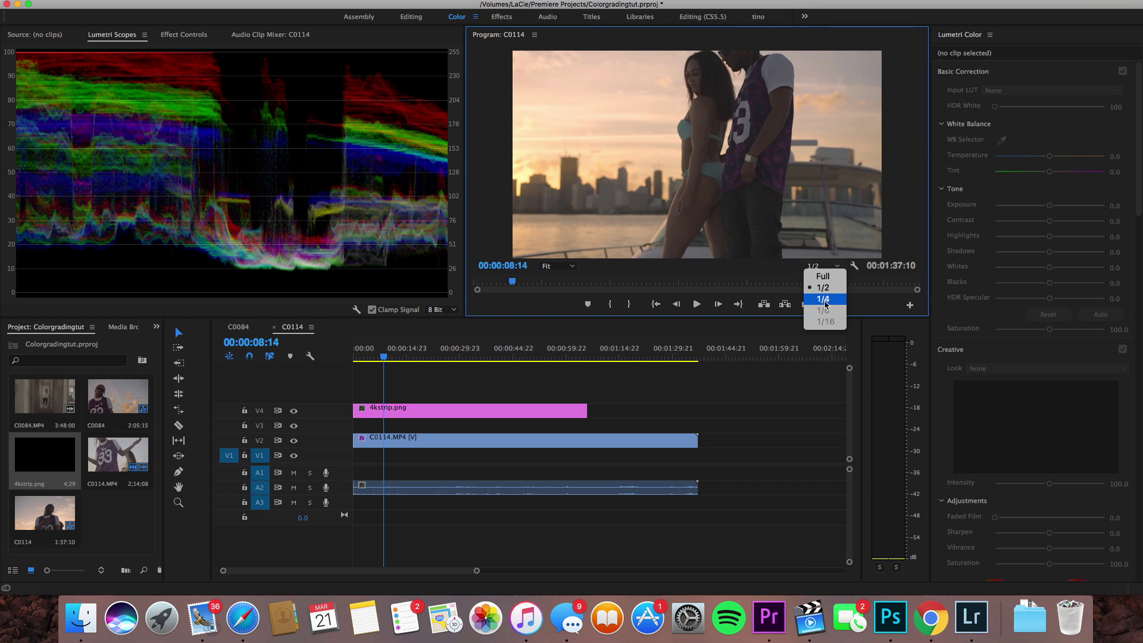
{"action": "left_click", "coordinate": [825, 298]}
Scale 4kstrip.png to frame size, preview the letterbox, and select C0114.MP4
{"action": "right_click", "coordinate": [499, 416]}
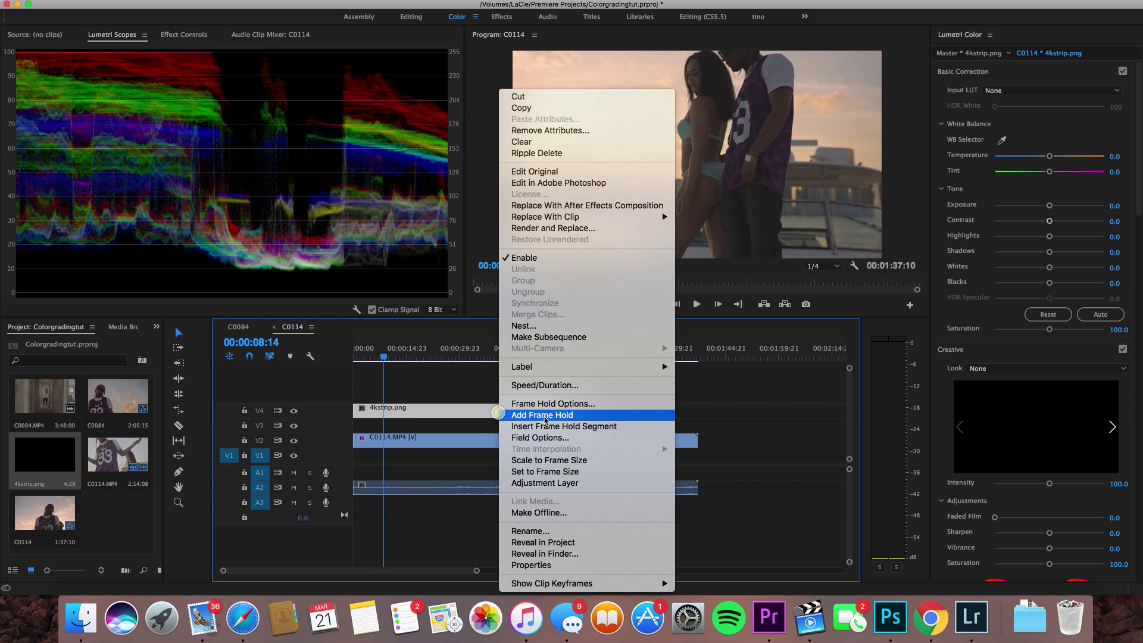
{"action": "left_click", "coordinate": [561, 463]}
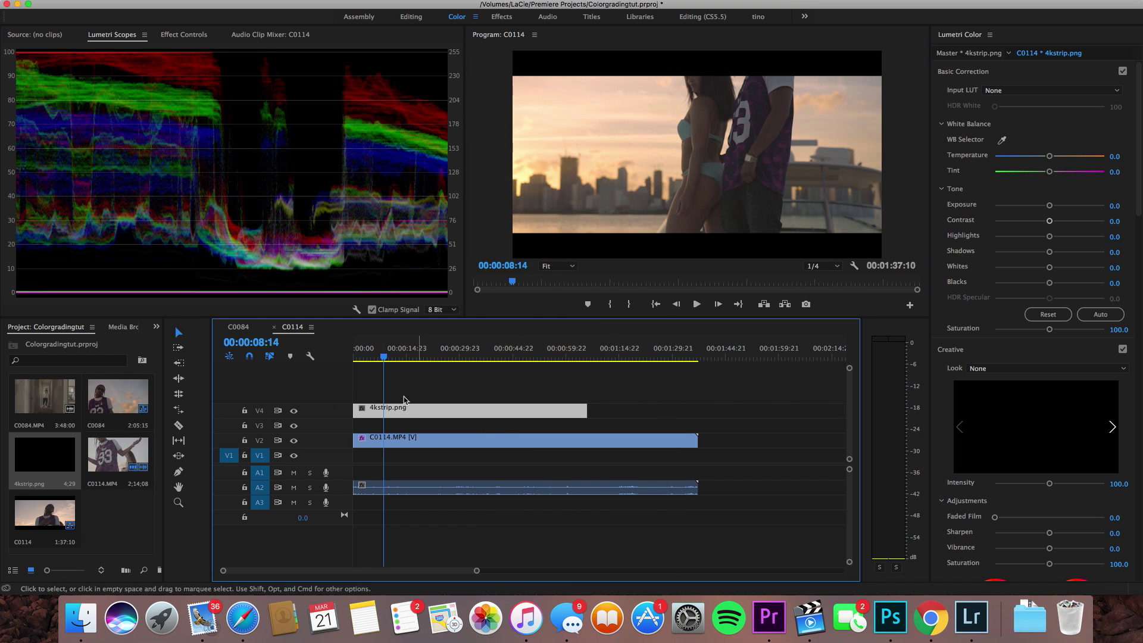
{"action": "key", "text": "space"}
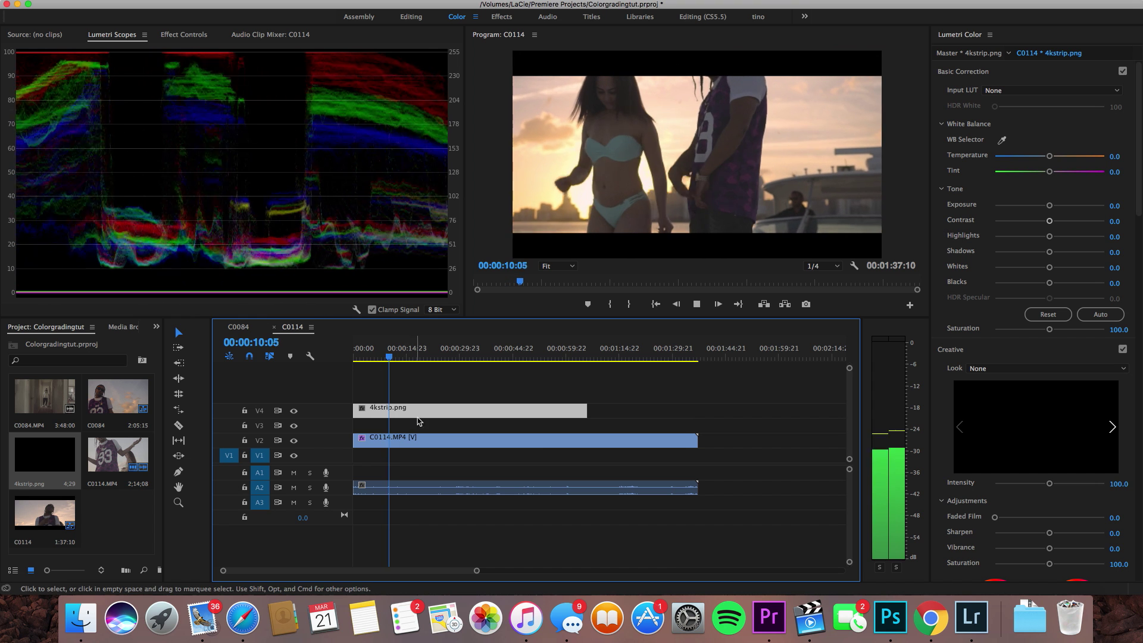
{"action": "key", "text": "space"}
{"action": "left_click", "coordinate": [421, 438]}
Set C0114's Motion Position to 960, 662 and play back to check the framing
{"action": "left_click", "coordinate": [183, 35]}
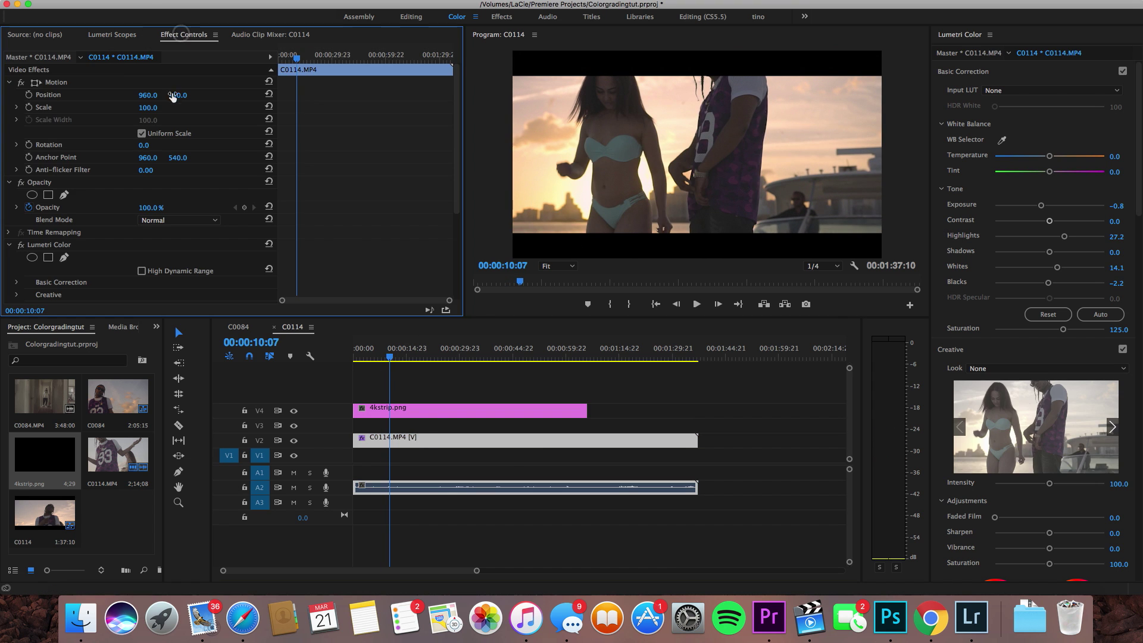
{"action": "left_click_drag", "start_coordinate": [147, 100], "coordinate": [174, 95]}
{"action": "key", "text": "super+z"}
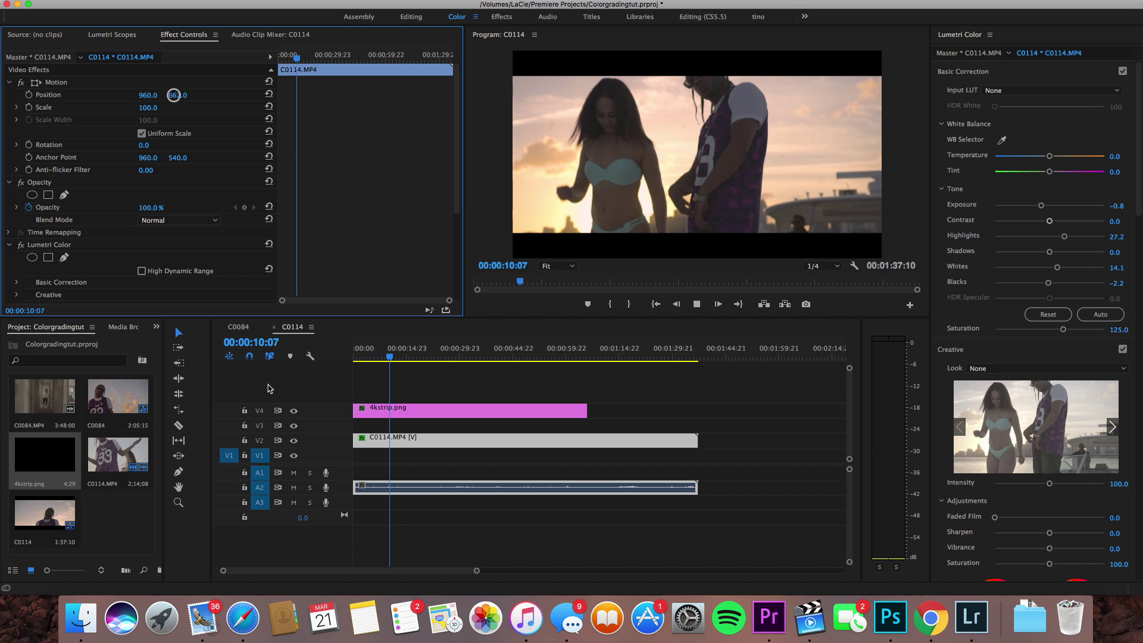
{"action": "key", "text": "space"}
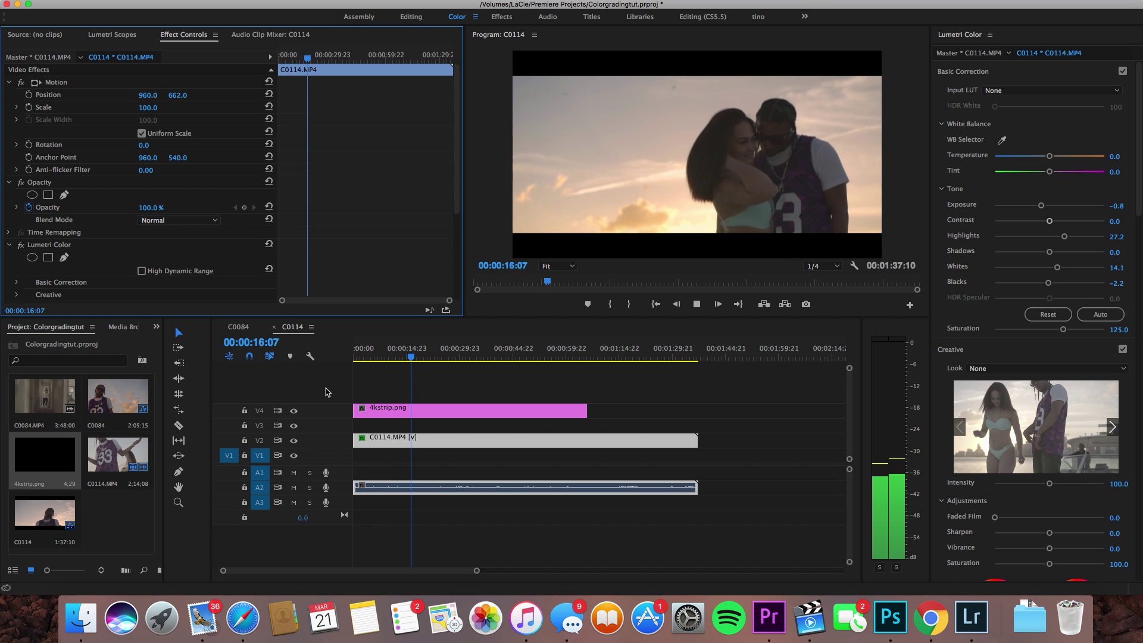
{"action": "key", "text": "space"}
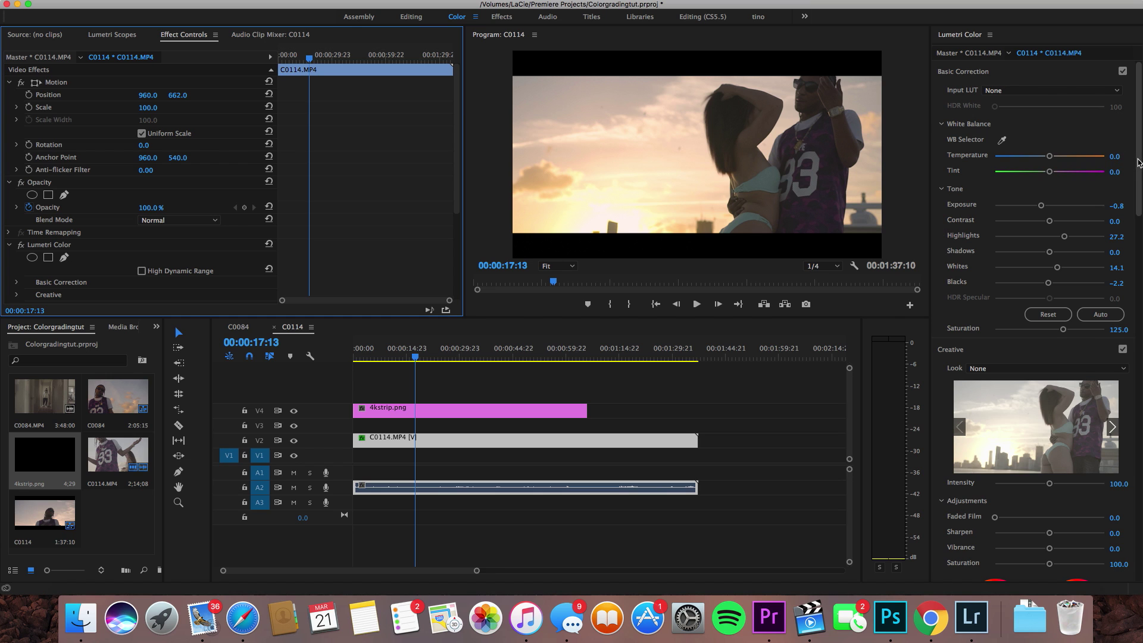
{"action": "left_click_drag", "start_coordinate": [1136, 165], "coordinate": [1137, 174]}
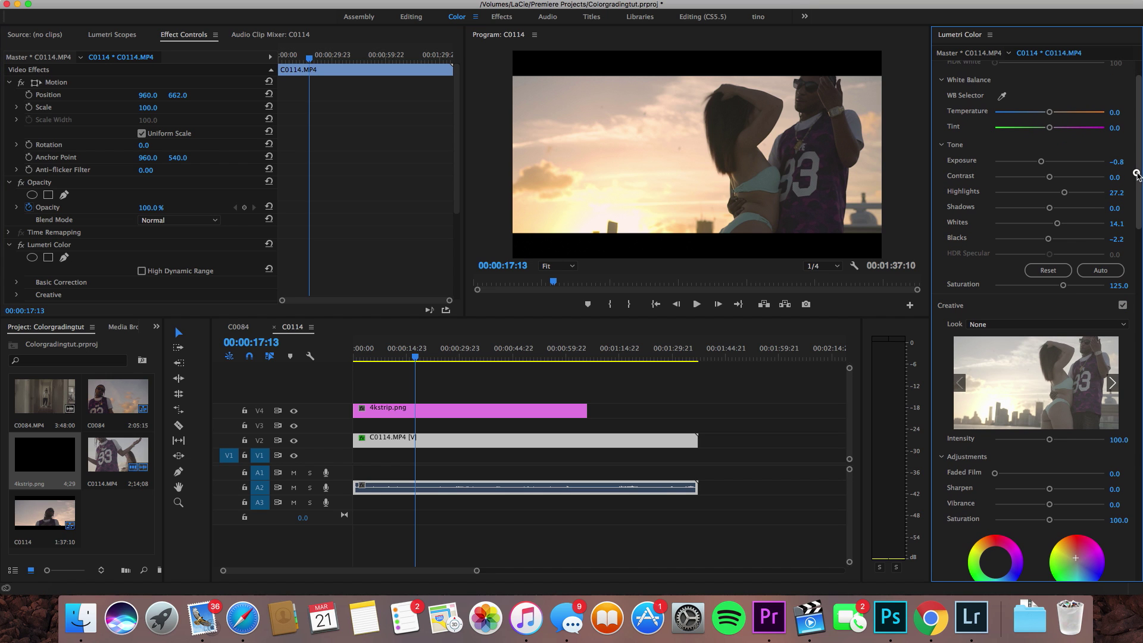
Reset Whites to 0.0, lower the RGB curve's black point slightly, and skim later shots
{"action": "double_click", "coordinate": [1057, 223]}
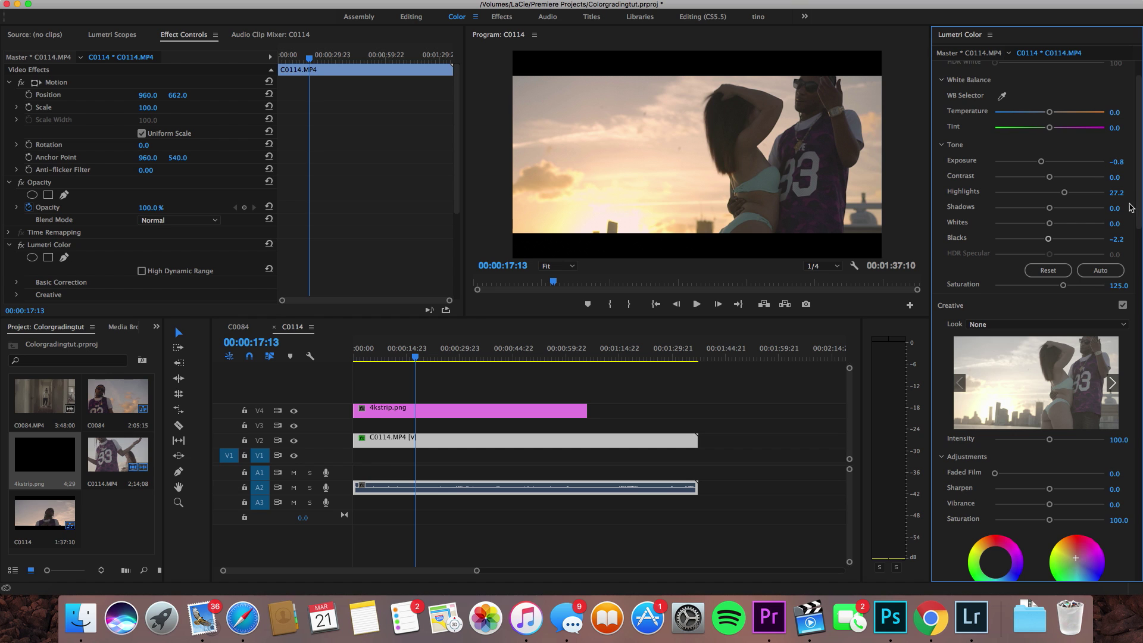
{"action": "scroll", "coordinate": [1131, 207], "scroll_direction": "down", "scroll_amount": 10}
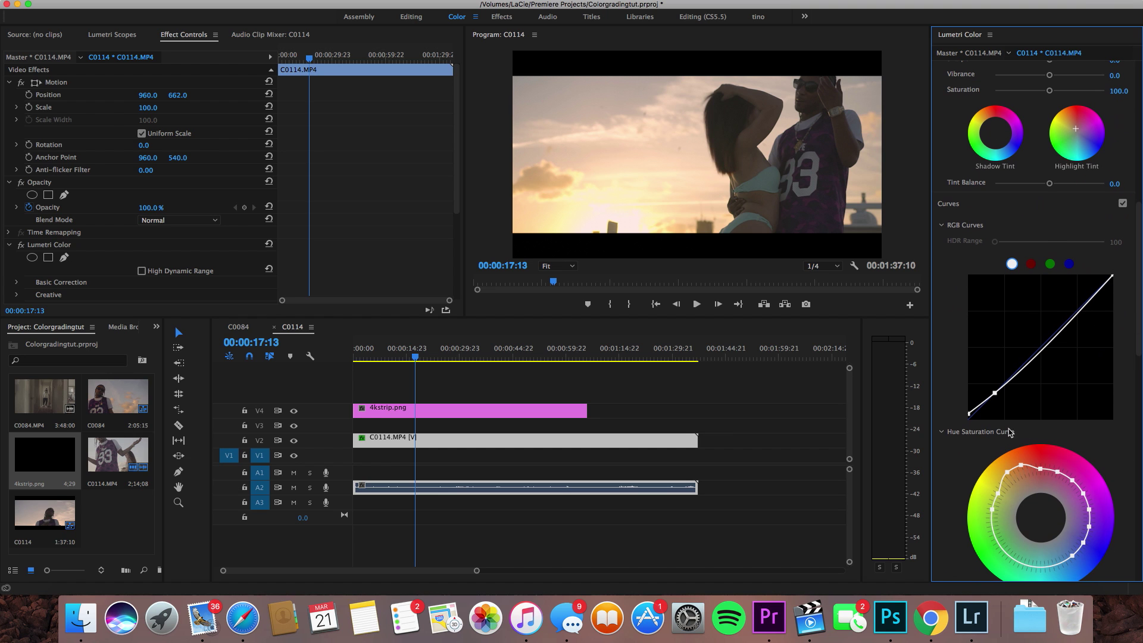
{"action": "left_click_drag", "start_coordinate": [969, 414], "coordinate": [967, 418]}
{"action": "left_click", "coordinate": [967, 417]}
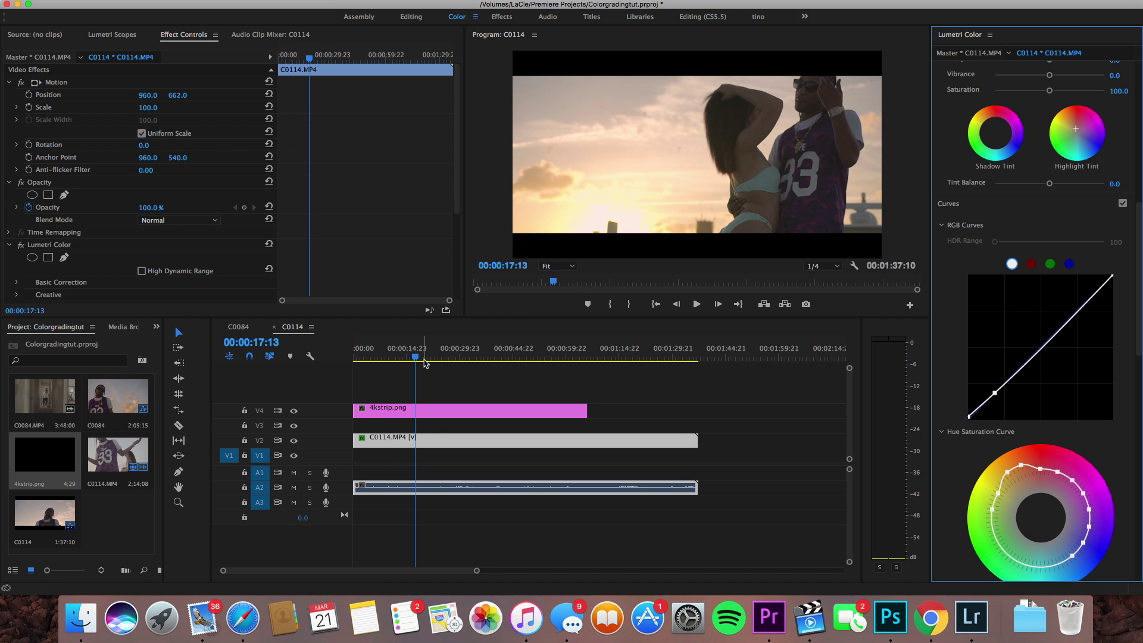
{"action": "left_click_drag", "start_coordinate": [420, 356], "coordinate": [494, 356]}
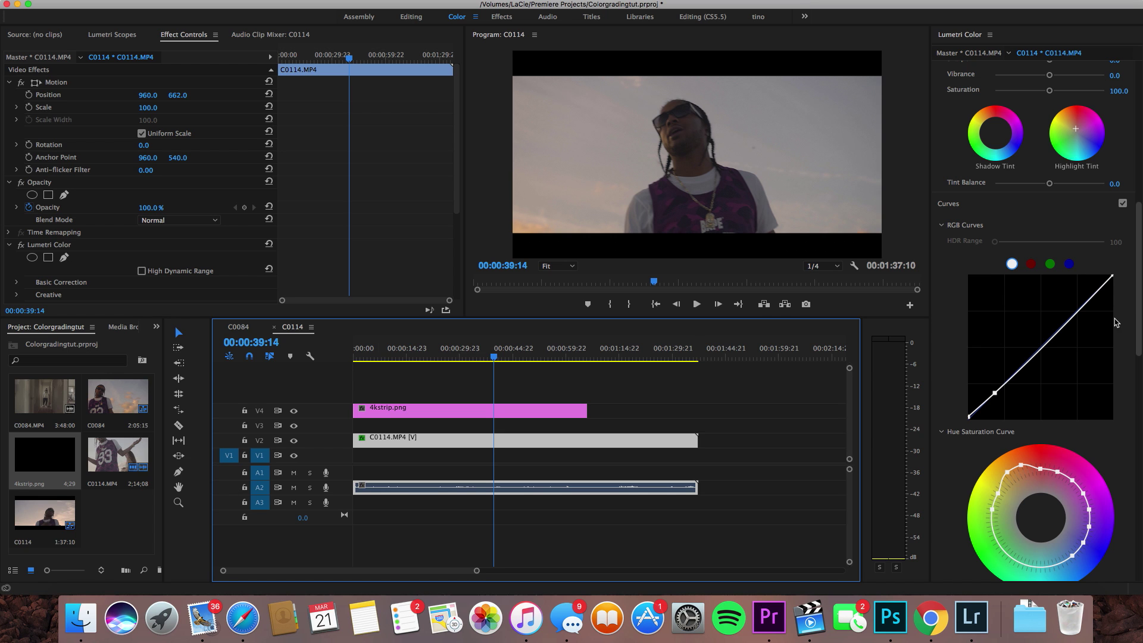
Raise Basic Correction Saturation to 151.1 and preview it from around 00:00:07:18
{"action": "left_click_drag", "start_coordinate": [1138, 310], "coordinate": [1135, 253]}
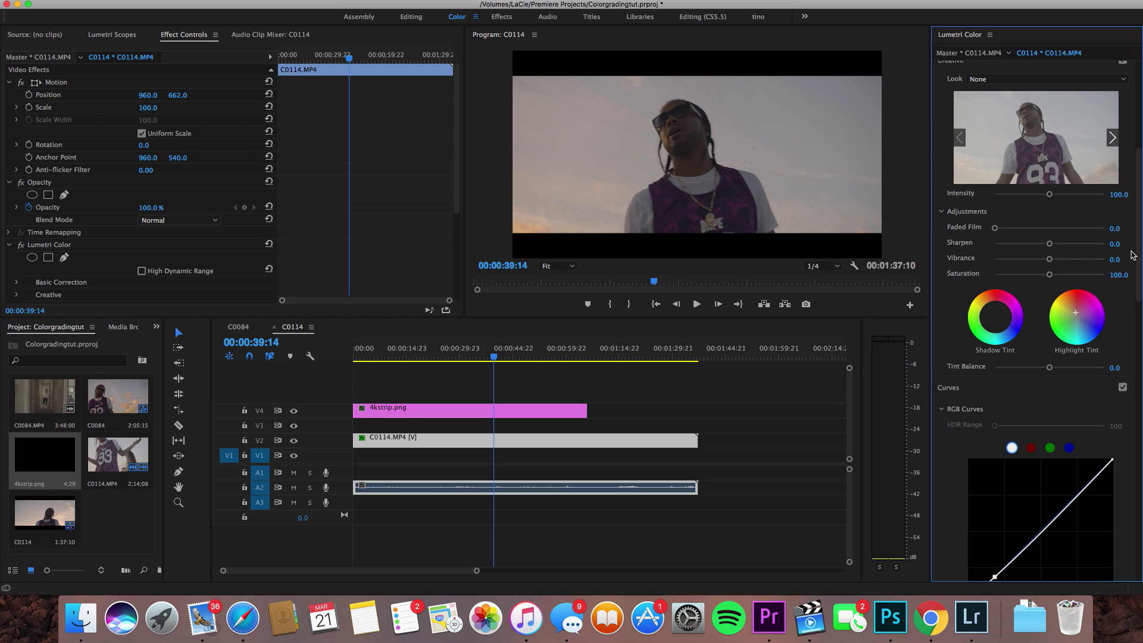
{"action": "scroll", "coordinate": [1071, 286], "scroll_direction": "up", "scroll_amount": 5}
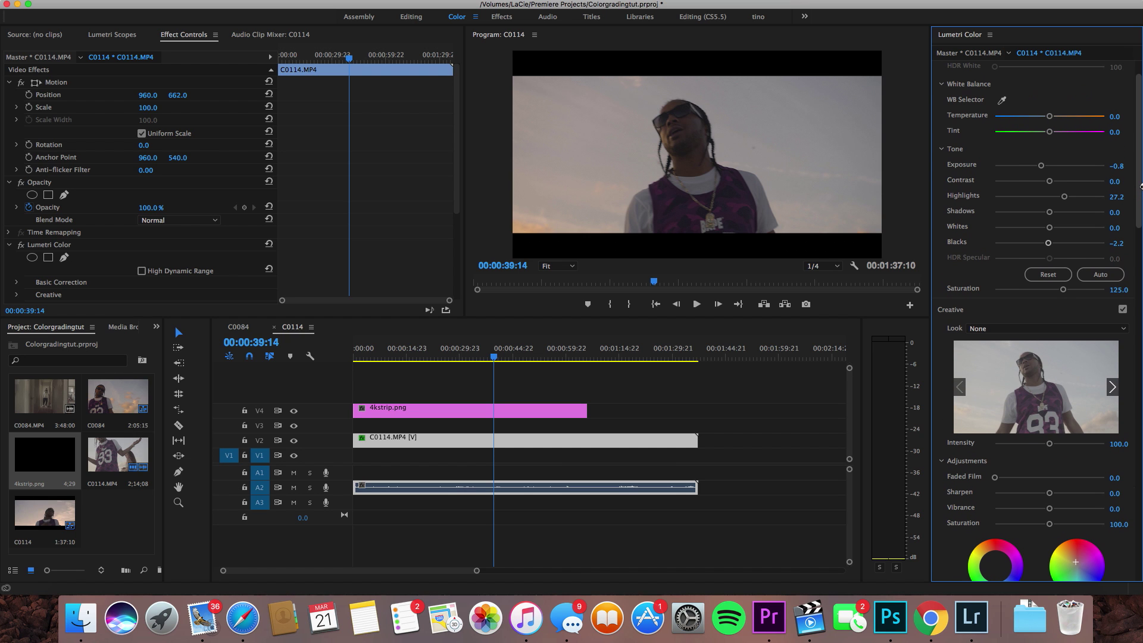
{"action": "left_click_drag", "start_coordinate": [1070, 292], "coordinate": [1075, 294]}
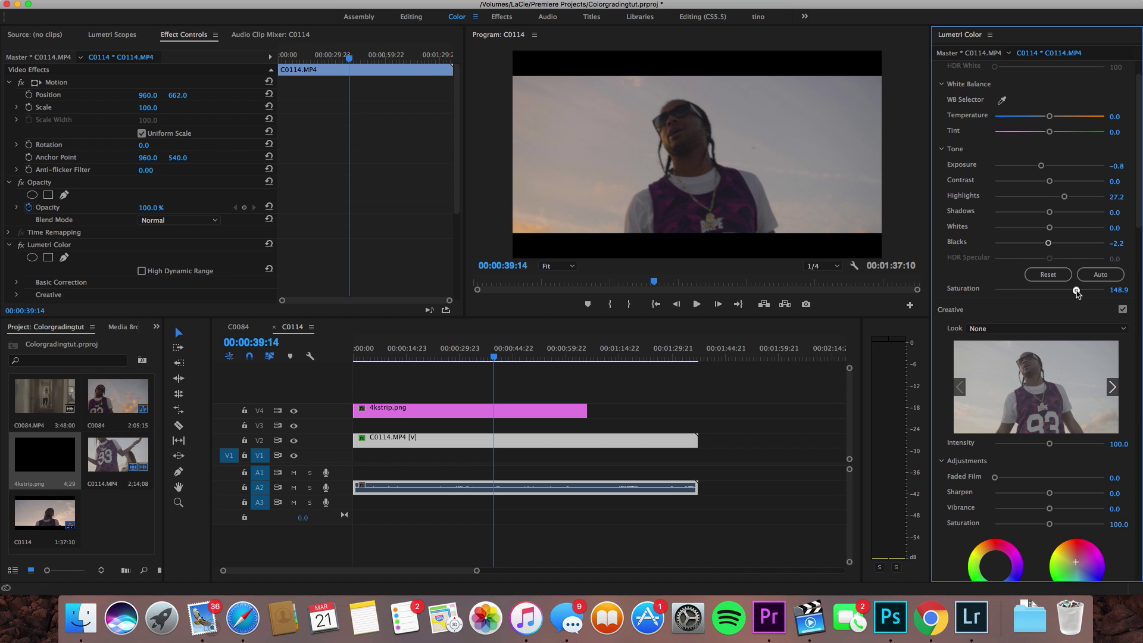
{"action": "left_click", "coordinate": [372, 360]}
{"action": "key", "text": "space"}
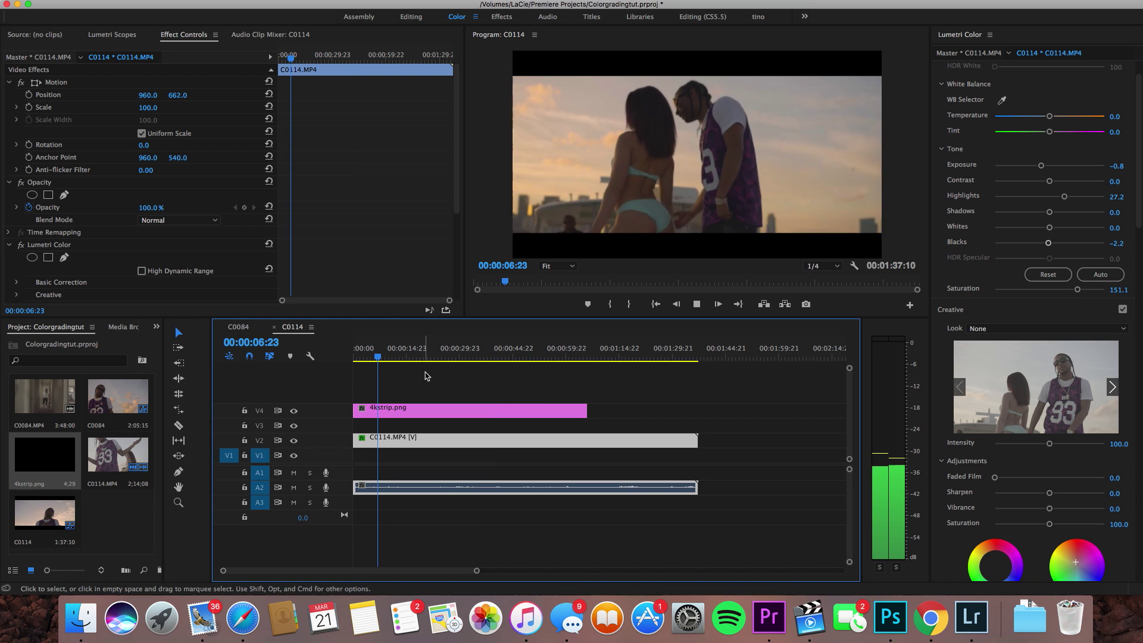
{"action": "left_click", "coordinate": [822, 266]}
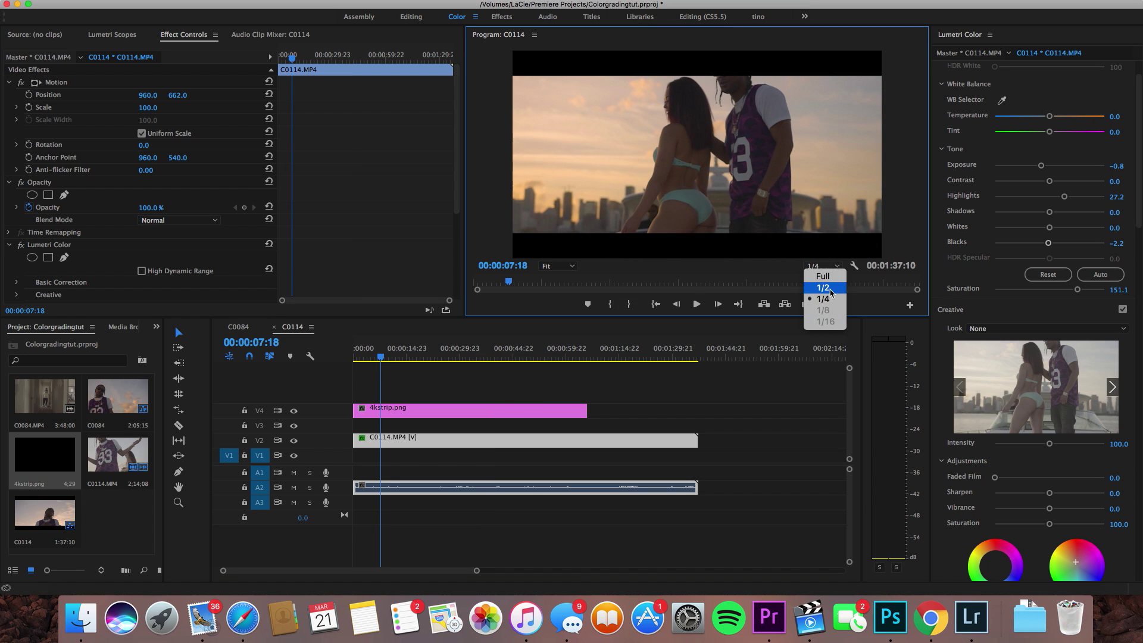
Play the grade at 1/2 resolution, then scrub back to 00:00:07:05
{"action": "left_click", "coordinate": [825, 288]}
{"action": "key", "text": "space"}
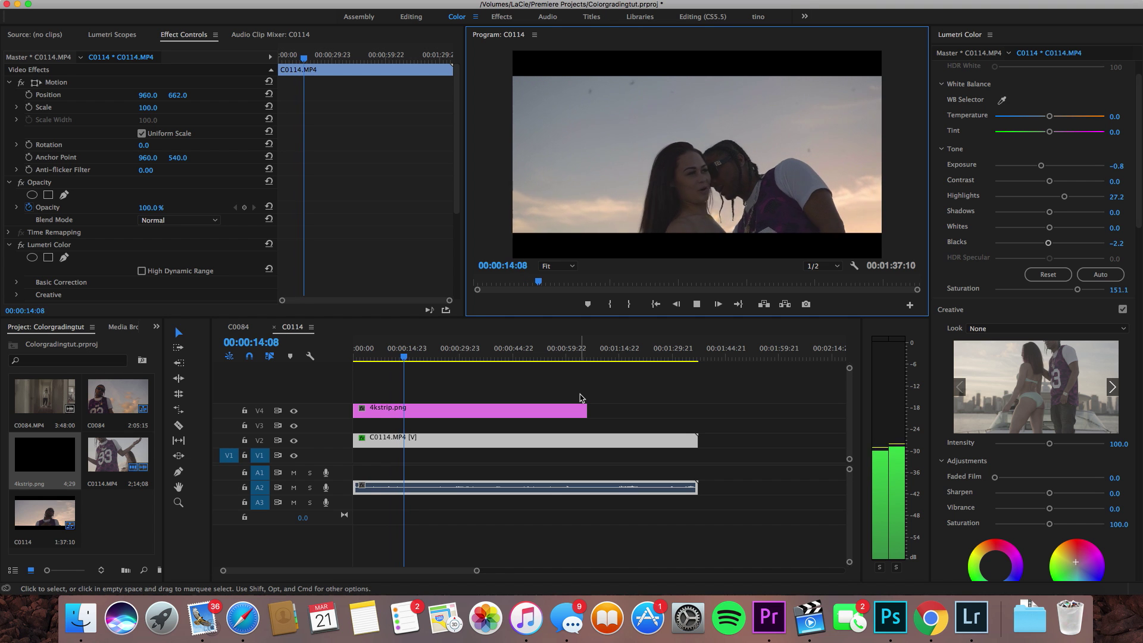
{"action": "key", "text": "space"}
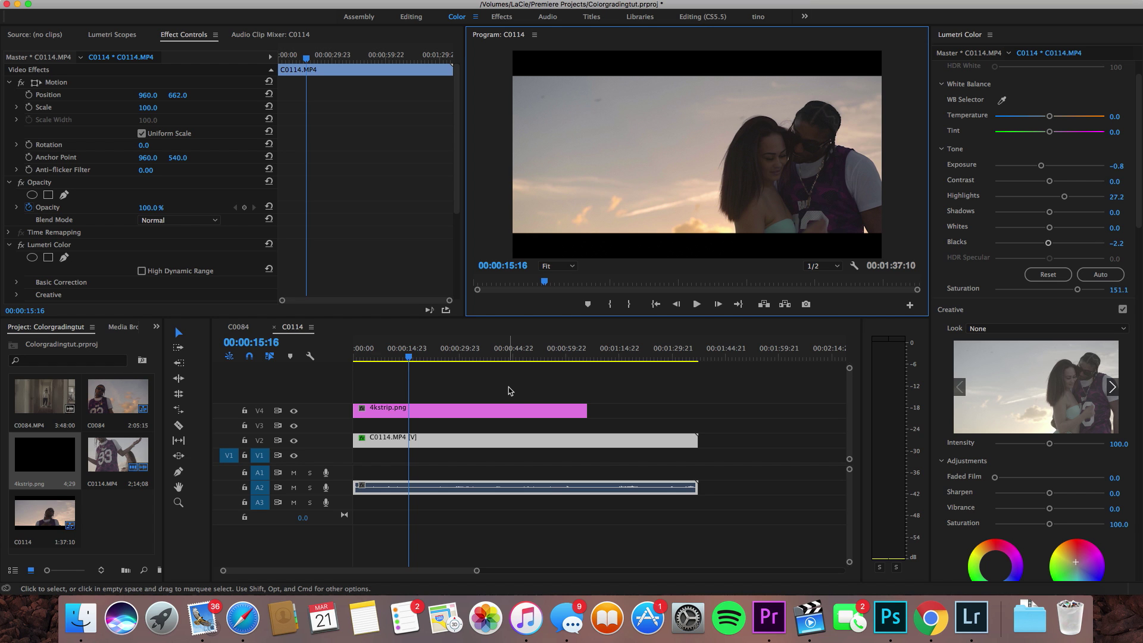
{"action": "left_click_drag", "start_coordinate": [395, 351], "coordinate": [378, 356]}
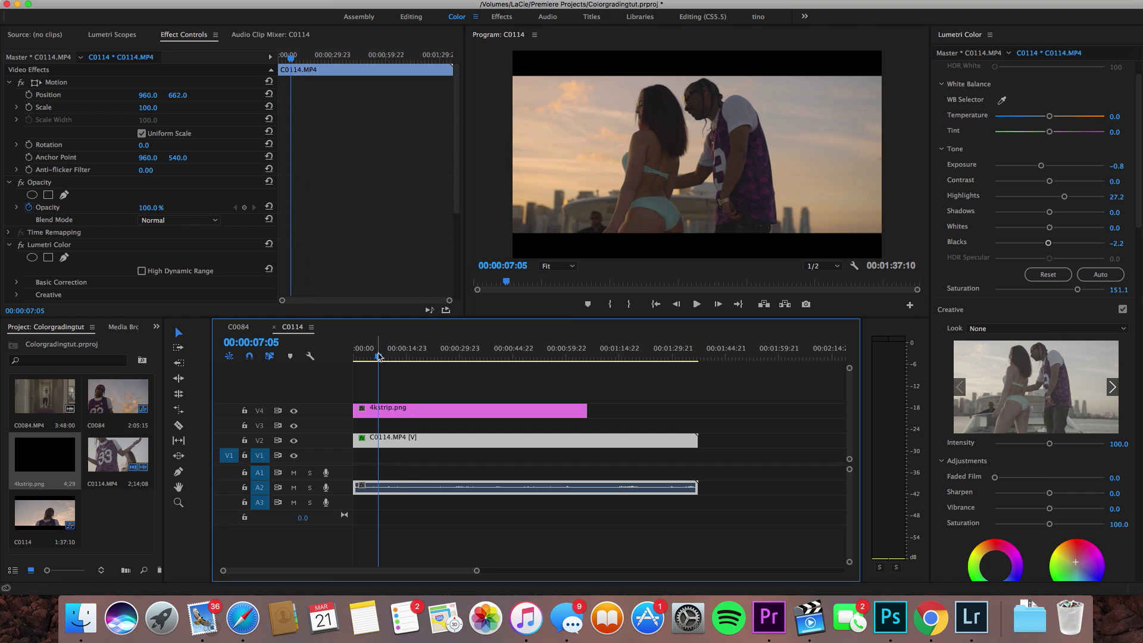